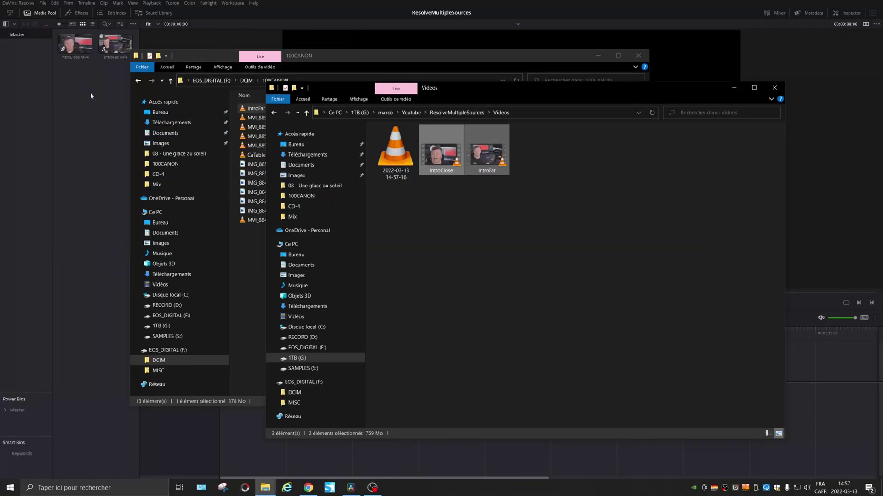
# - Bring VocRec from ResolveMultipleSources > Audios into Resolve's Media Pool
pyautogui.click(445, 113)
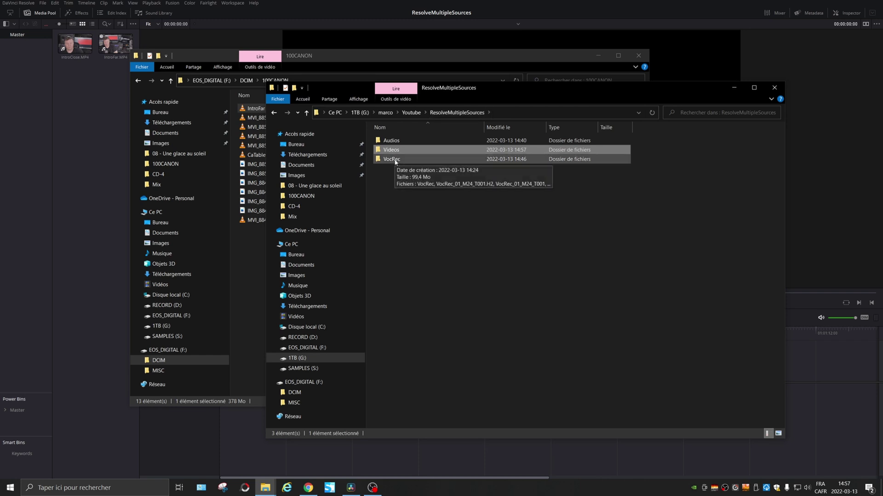
pyautogui.doubleClick(391, 140)
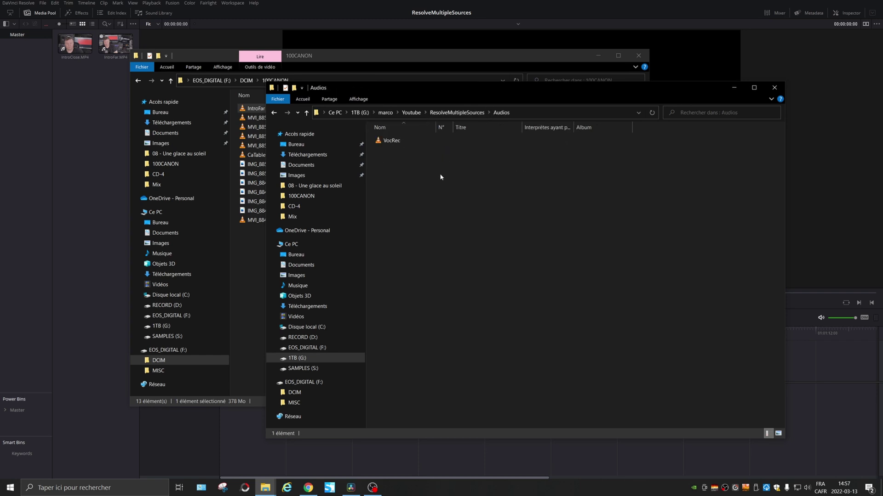
pyautogui.moveTo(390, 141); pyautogui.dragTo(85, 93)
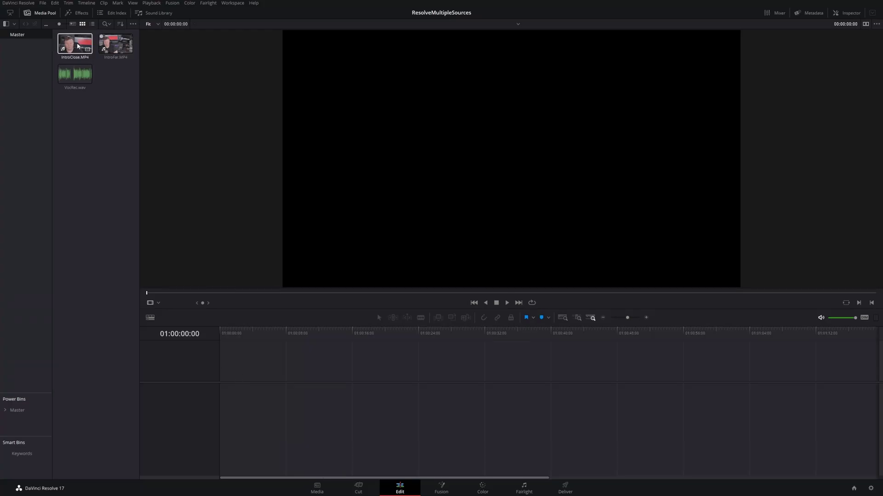
# - Stack IntroClose.MP4, IntroFar.MP4 and VocRec.wav on separate tracks, then jump about a minute in
pyautogui.moveTo(77, 46); pyautogui.dragTo(285, 402)
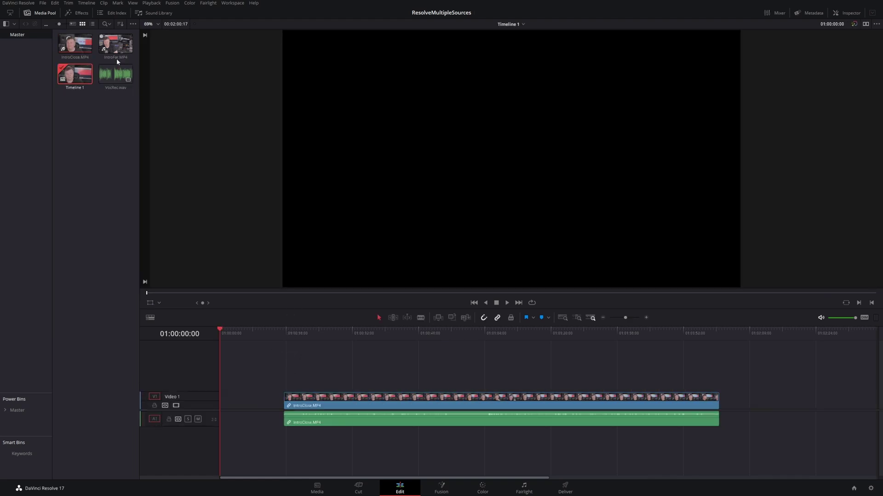
pyautogui.moveTo(118, 51); pyautogui.dragTo(290, 381)
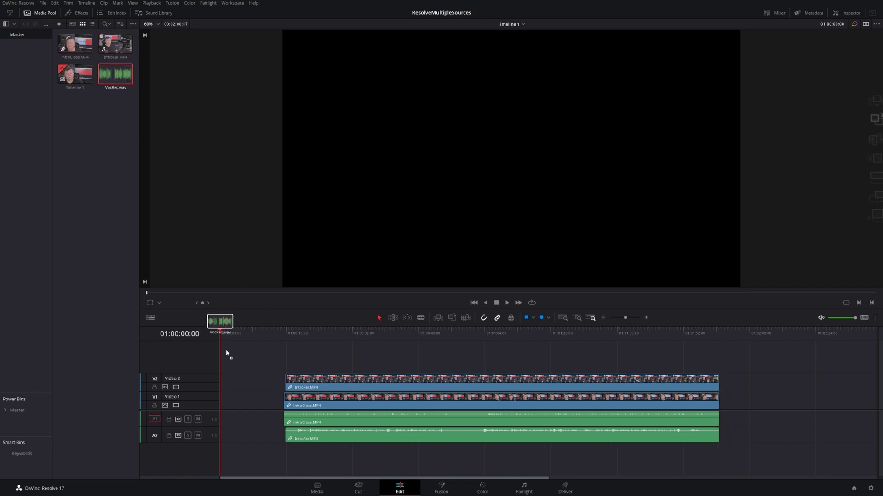
pyautogui.moveTo(227, 353); pyautogui.dragTo(297, 455)
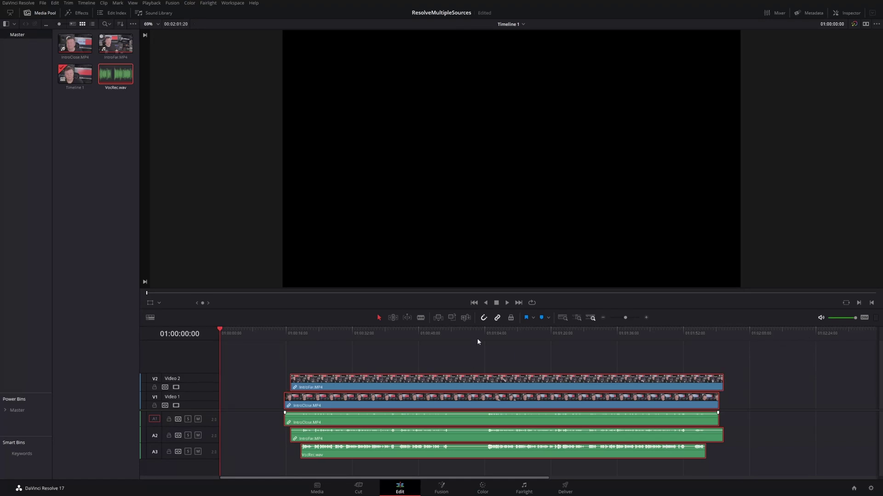
pyautogui.click(481, 330)
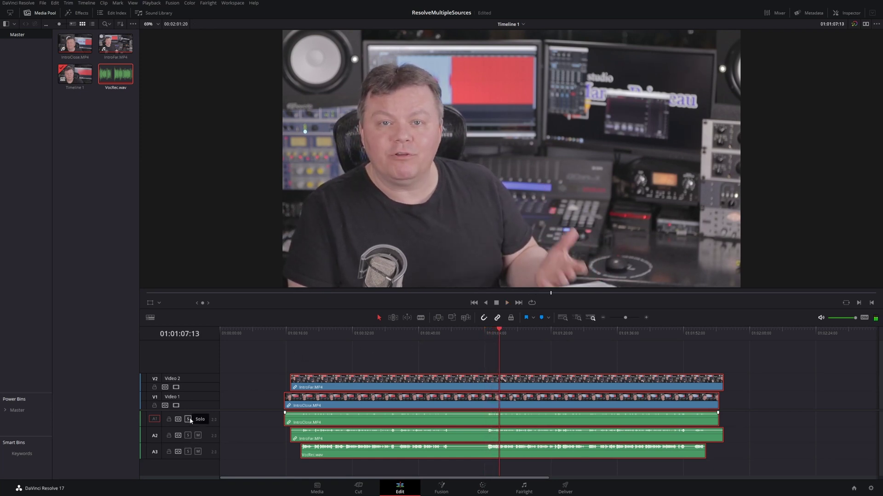
# - Toggle the wide V2 track off and on, then play back to compare angles
pyautogui.click(176, 387)
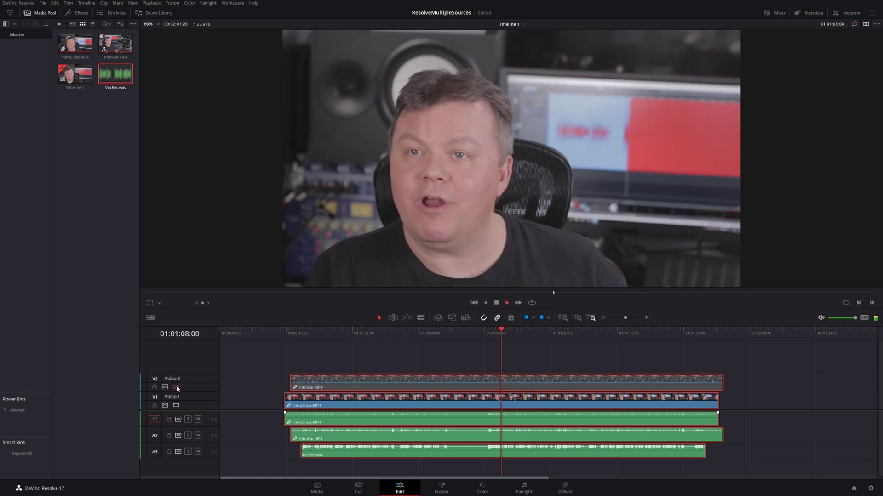
pyautogui.click(177, 388)
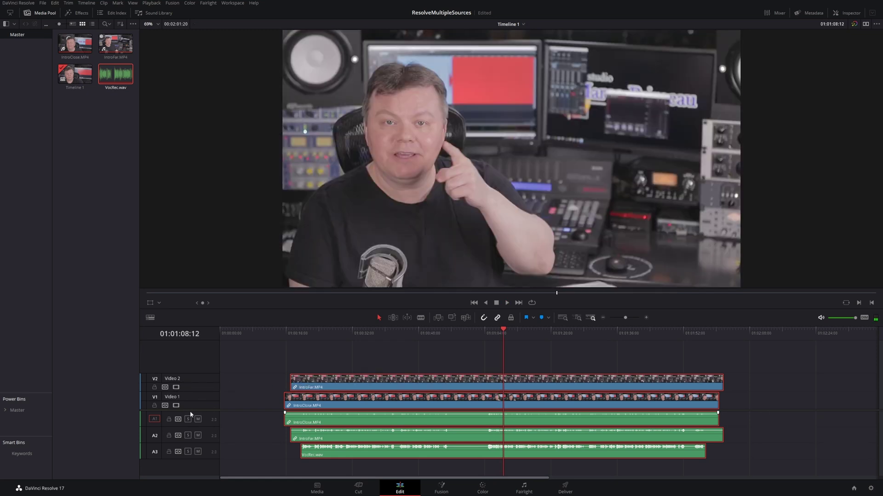
pyautogui.press('space')
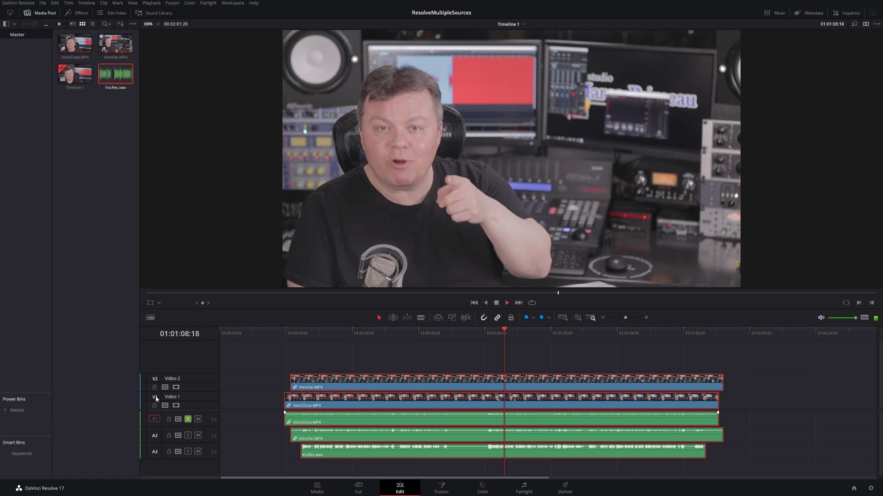
# - Move audio solo from A1 to the wide camera's A2, then return to 01:00:26:04
pyautogui.click(187, 420)
pyautogui.click(187, 435)
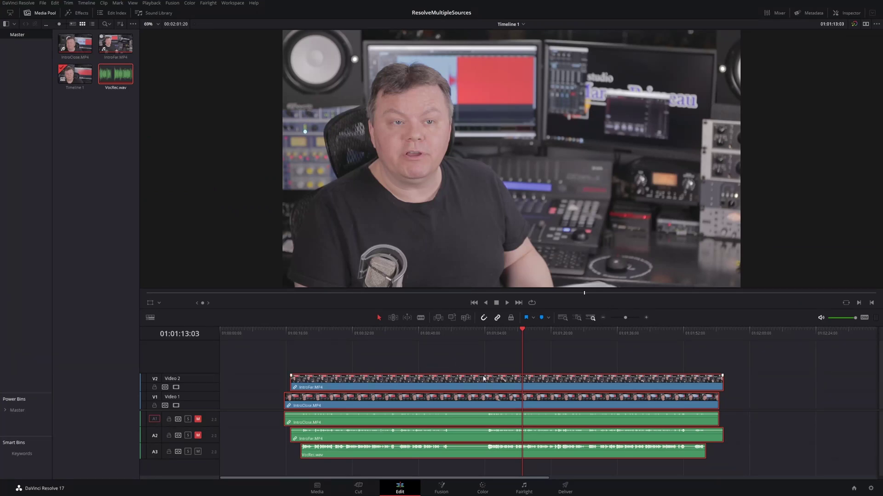
pyautogui.click(328, 335)
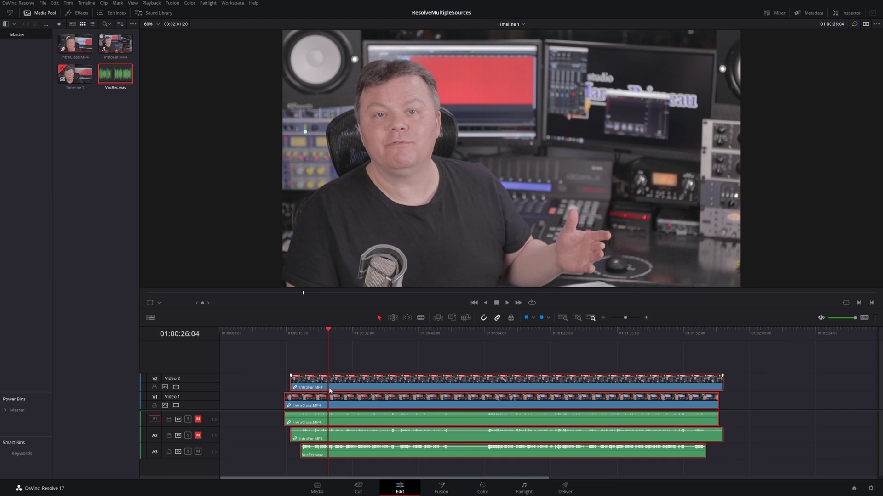
pyautogui.hotkey('ctrl', 'b')
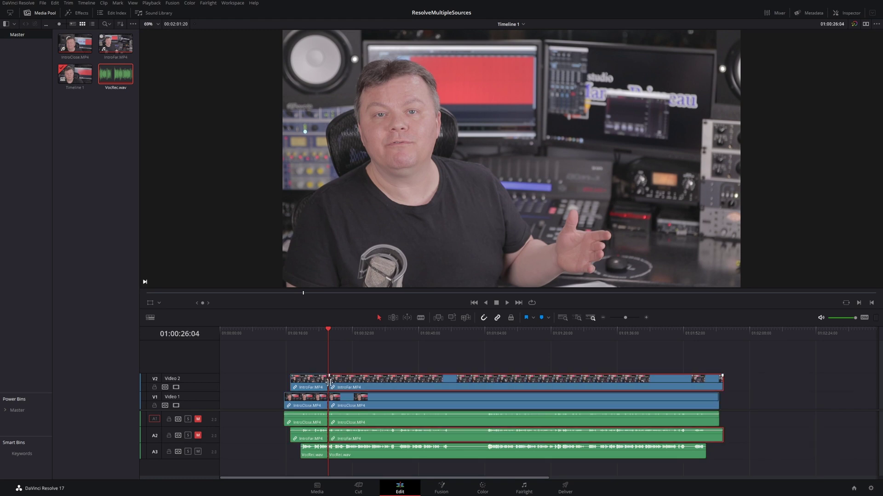
pyautogui.moveTo(330, 382); pyautogui.dragTo(346, 382)
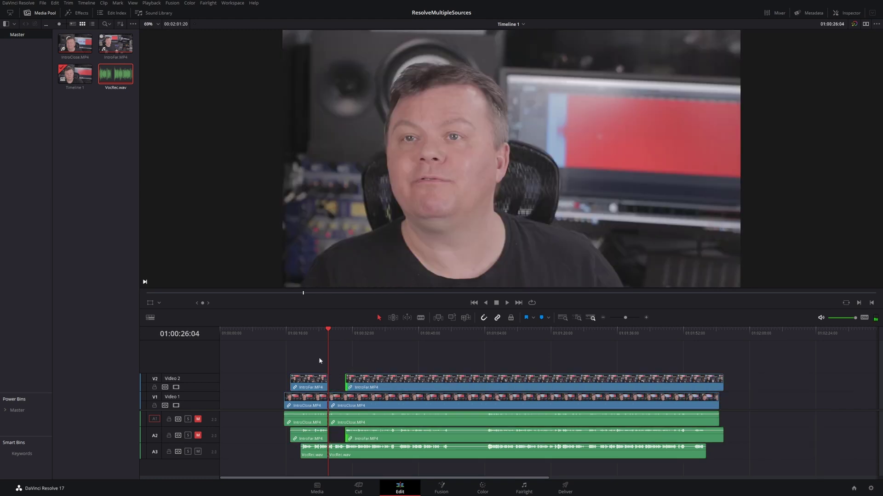
pyautogui.click(316, 335)
pyautogui.press('space')
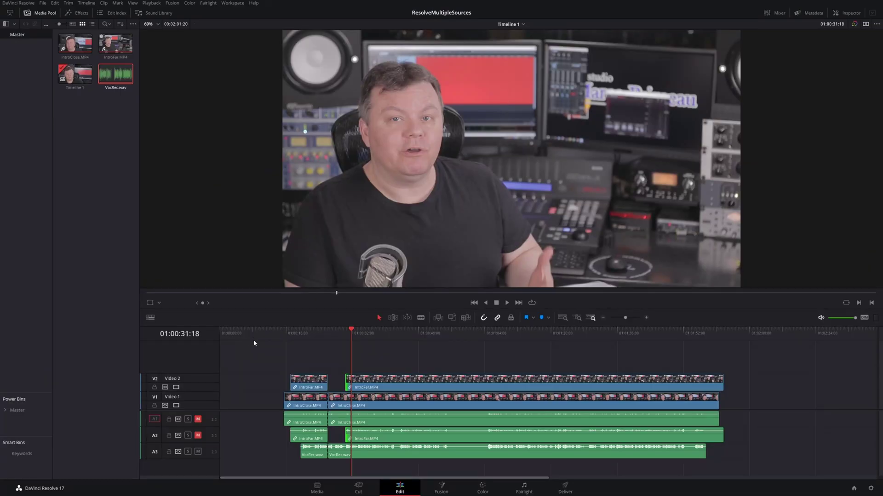
pyautogui.hotkey('ctrl', 'z')
pyautogui.hotkey('ctrl', 'z')
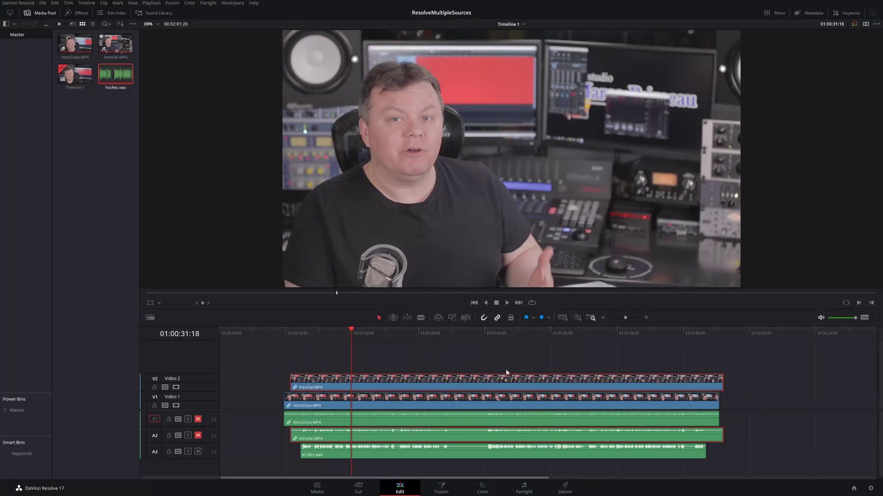
pyautogui.click(486, 492)
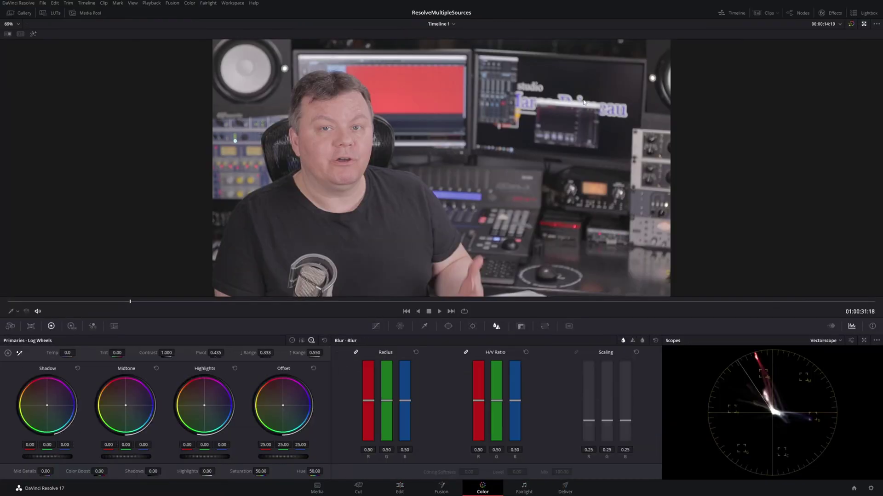
# - Brighten the clip by pulling in the Custom curves white point
pyautogui.click(376, 327)
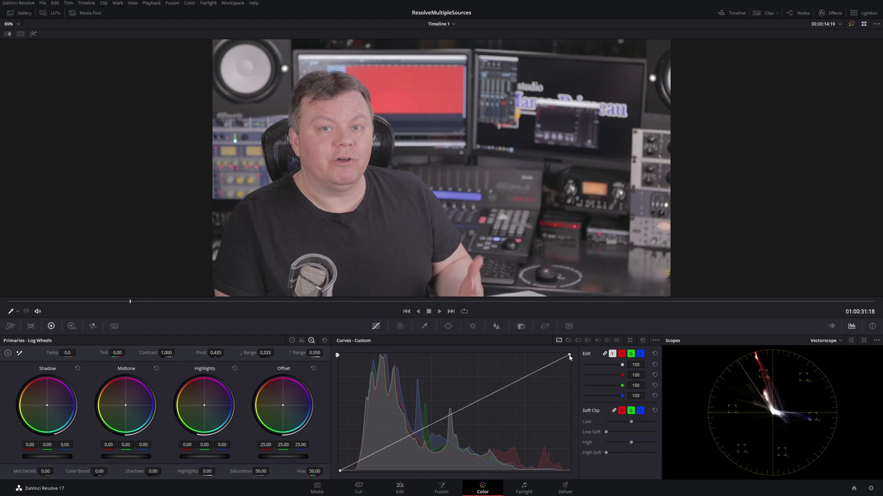
pyautogui.moveTo(570, 356); pyautogui.dragTo(552, 353)
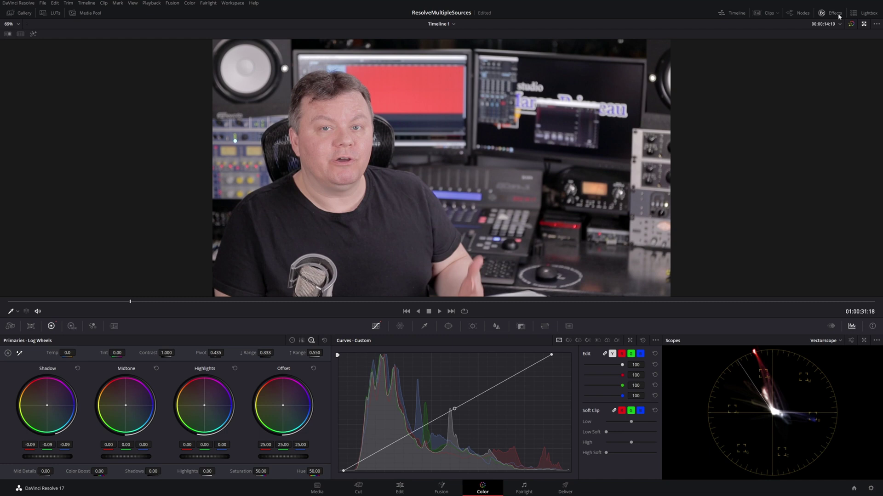
pyautogui.click(799, 13)
# - Add a second node with a circle window and a slight Hue vs Hue shift around 51
pyautogui.hotkey('alt', 'c')
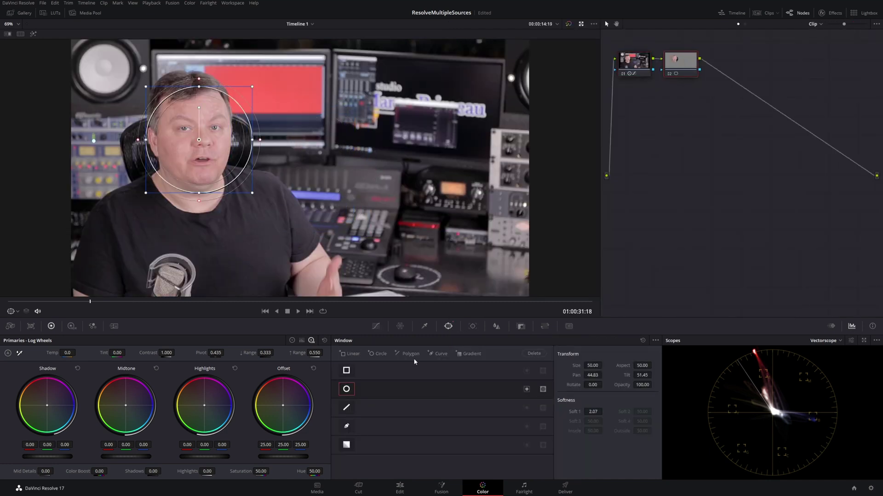
pyautogui.click(375, 326)
pyautogui.click(568, 341)
pyautogui.click(475, 408)
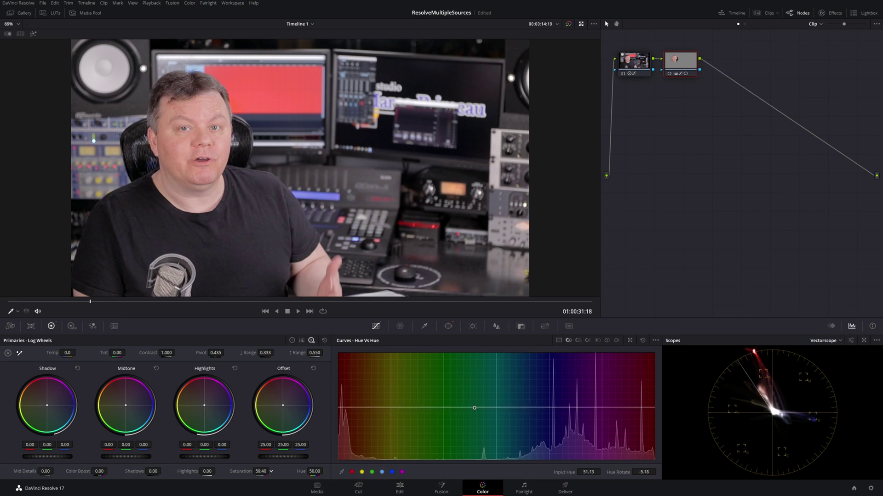
pyautogui.click(448, 326)
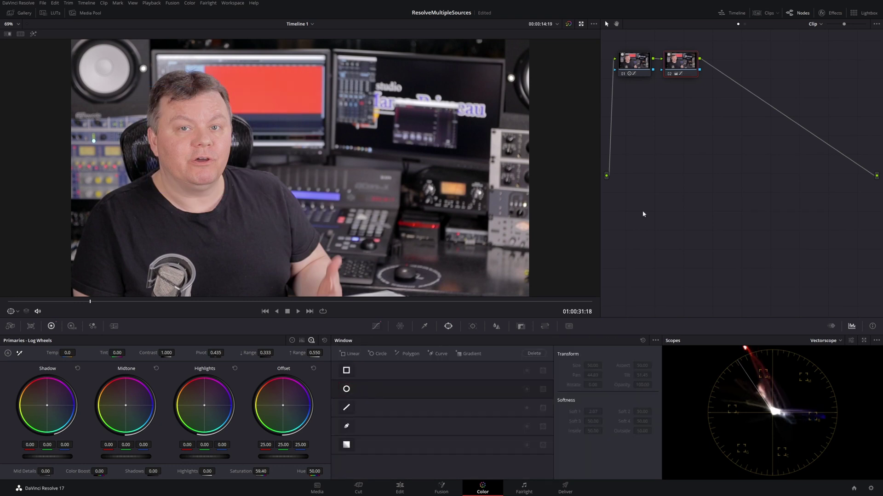
# - Add a third node after node 02 and bring up its Blur settings
pyautogui.hotkey('alt', 's')
pyautogui.click(496, 325)
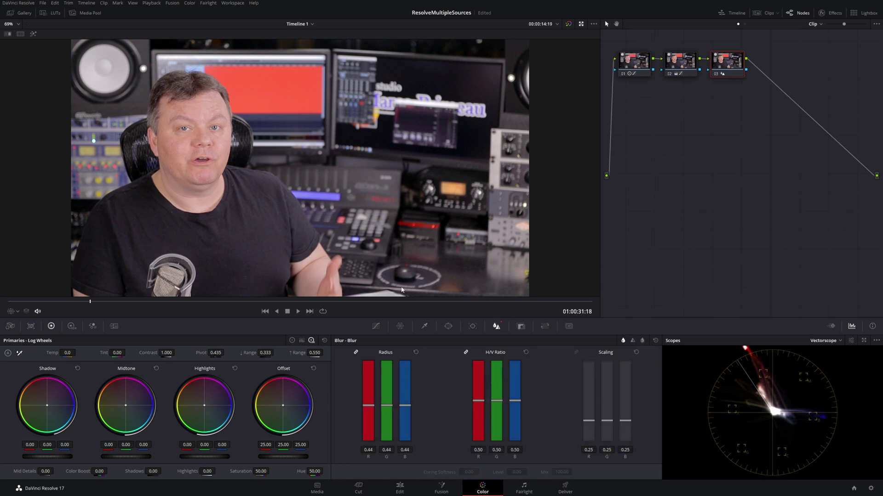
pyautogui.click(381, 494)
pyautogui.hotkey('shift', '6')
# - Select the close-camera clip and darken it with the Custom curves black and white points
pyautogui.click(733, 13)
pyautogui.click(122, 307)
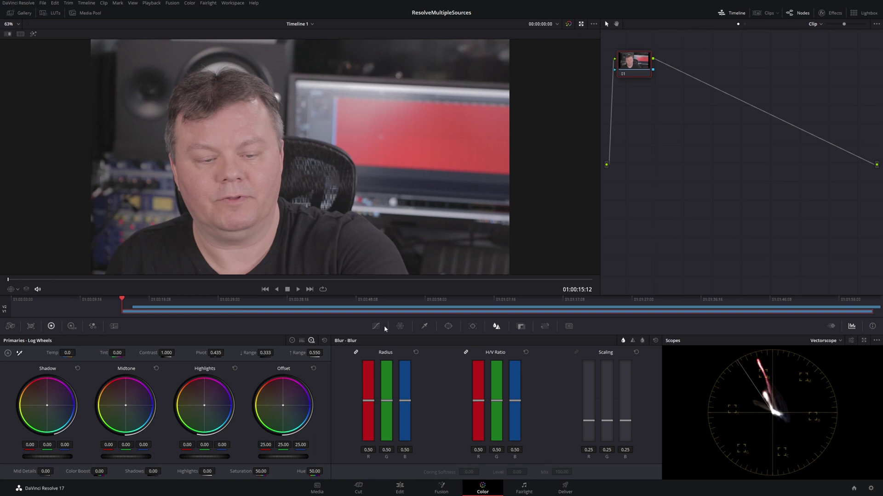
pyautogui.click(376, 325)
pyautogui.click(559, 341)
pyautogui.moveTo(563, 354); pyautogui.dragTo(551, 355)
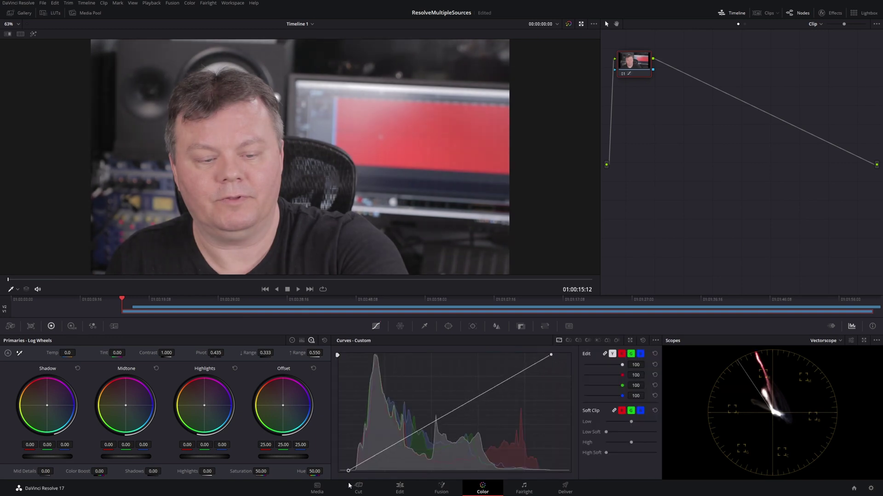
pyautogui.moveTo(339, 471); pyautogui.dragTo(348, 470)
# - Add a serial node with boosted saturation, a circular face window and about -5.13 hue rotation
pyautogui.hotkey('alt', 's')
pyautogui.moveTo(260, 471); pyautogui.dragTo(271, 471)
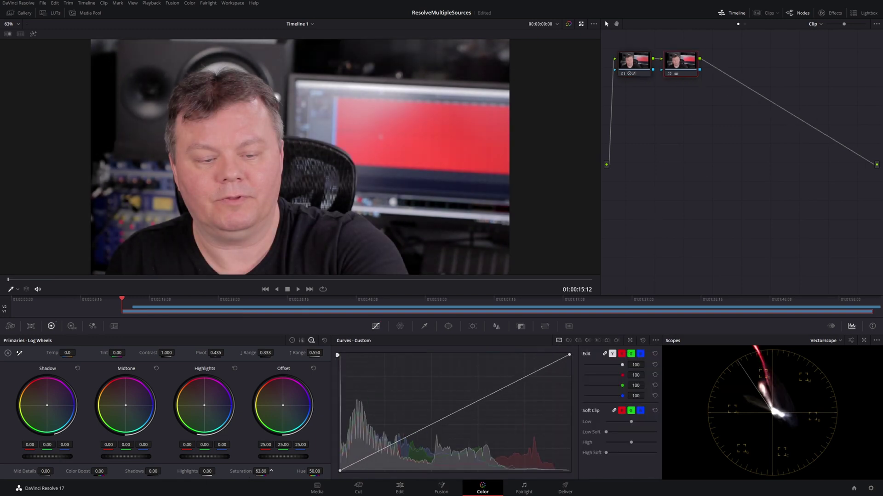
pyautogui.click(448, 326)
pyautogui.click(346, 389)
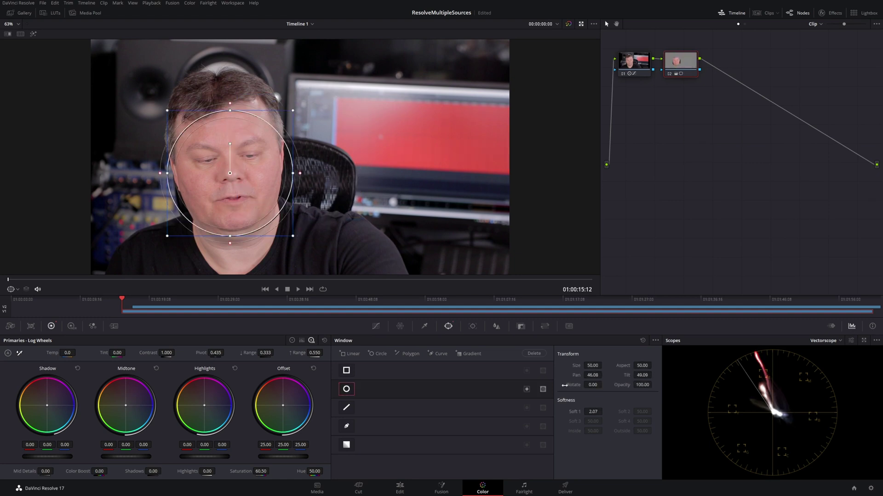
pyautogui.click(375, 326)
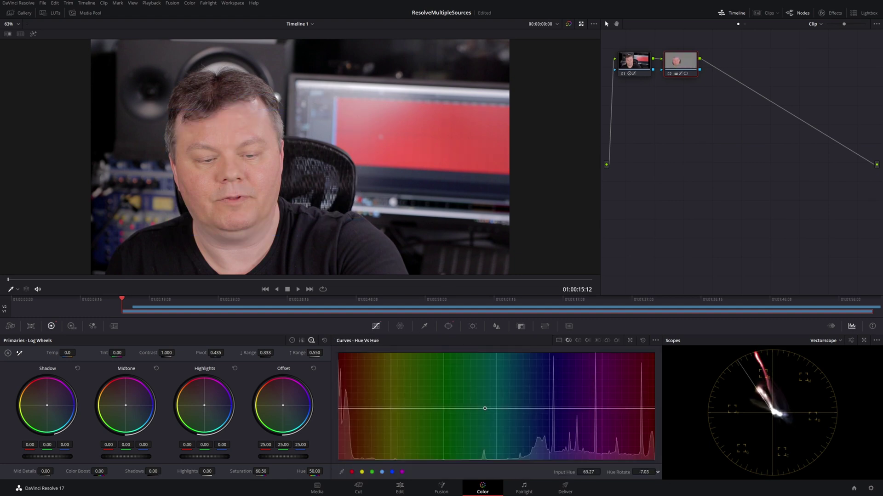
pyautogui.moveTo(484, 408); pyautogui.dragTo(485, 408)
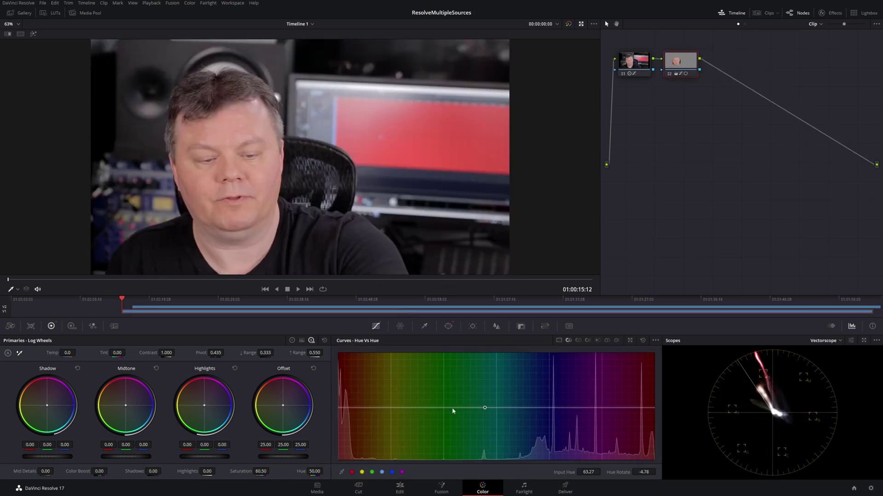
# - Bring up the Blur controls on node 03 for a 0.44 blur
pyautogui.click(448, 327)
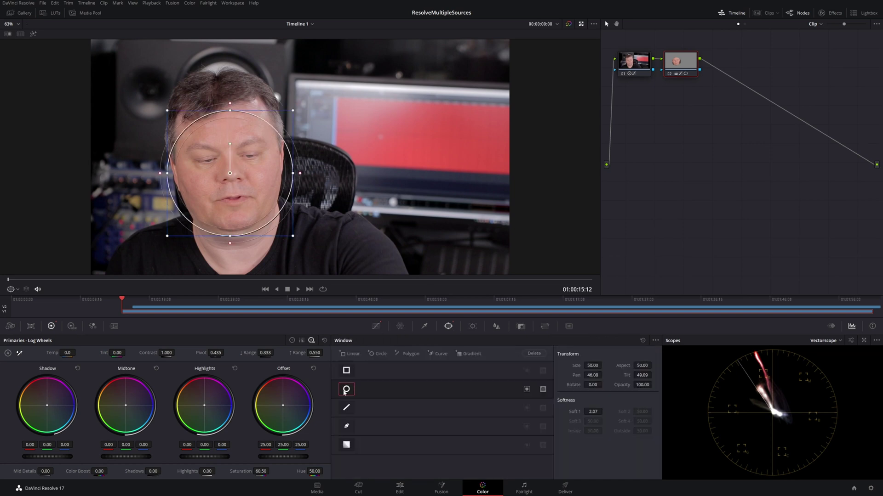
pyautogui.click(496, 327)
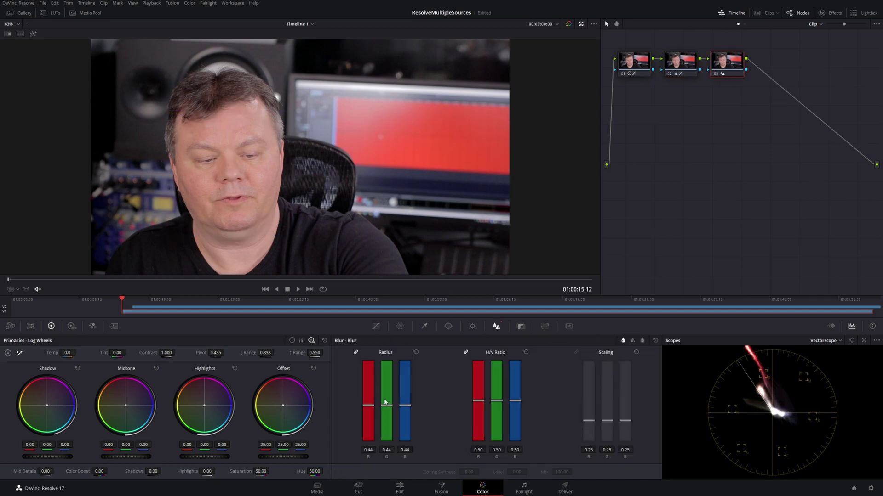
pyautogui.click(386, 491)
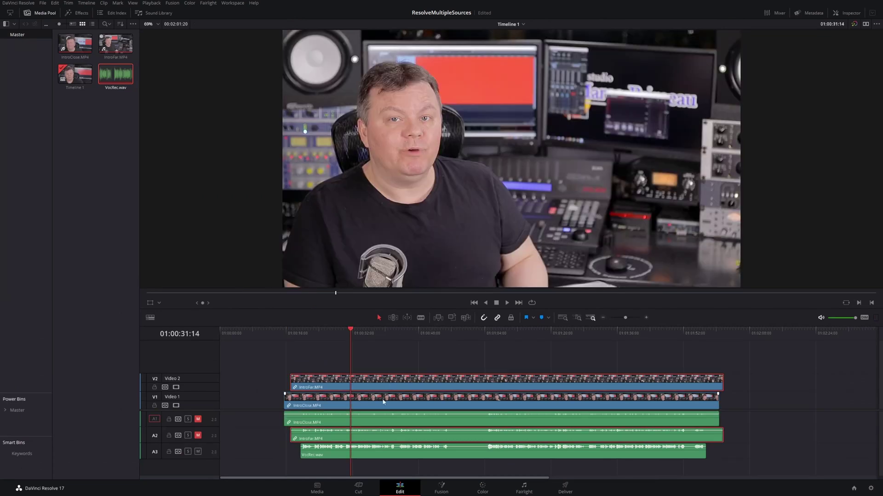
pyautogui.click(482, 489)
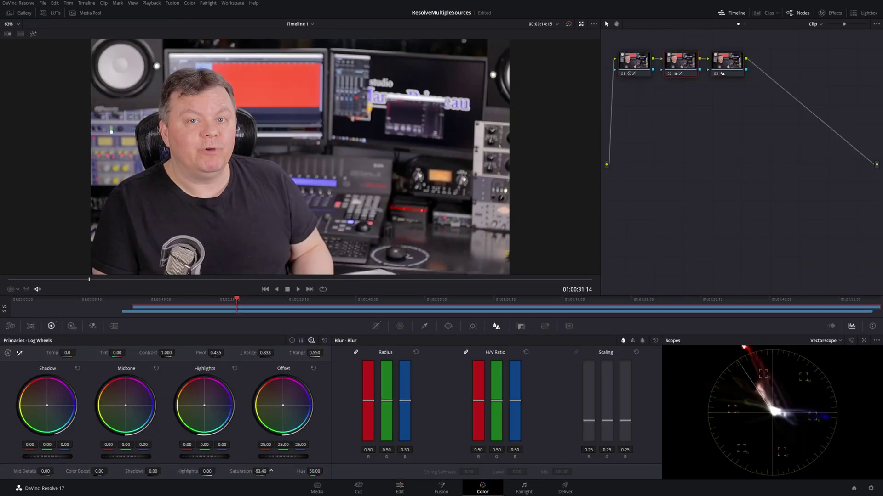
pyautogui.click(448, 327)
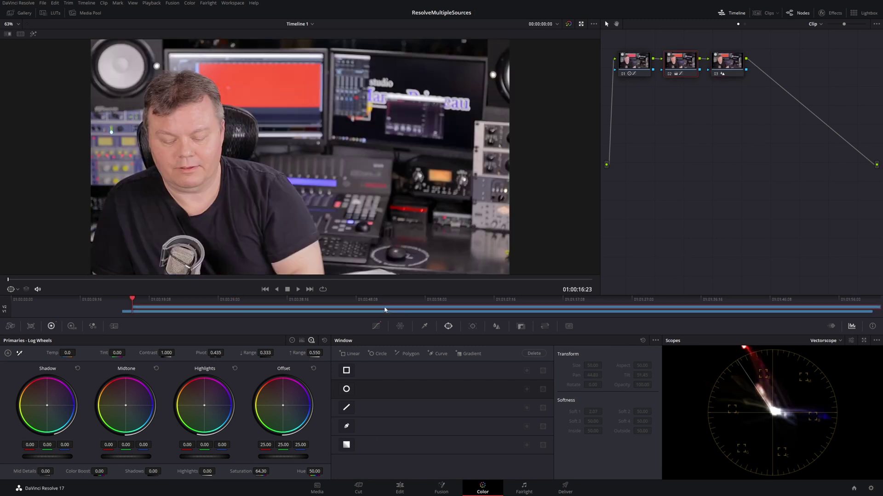
# - On the Edit page, toggle the upper V2 track to compare close and wide shots
pyautogui.click(399, 488)
pyautogui.click(177, 389)
pyautogui.click(176, 388)
pyautogui.click(177, 389)
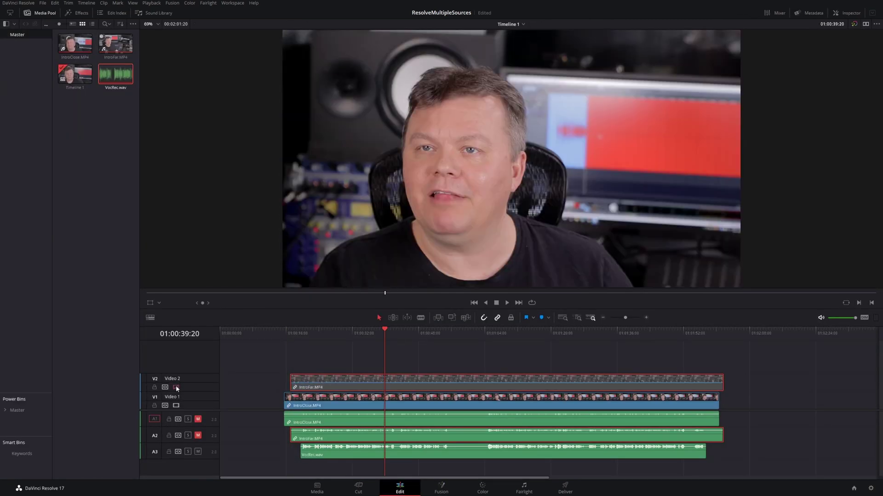
pyautogui.click(176, 388)
pyautogui.click(482, 488)
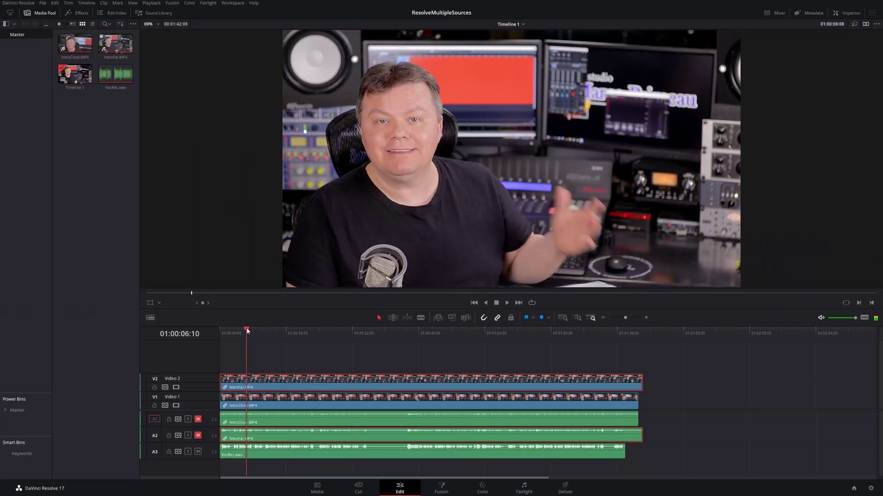
# - Split IntroFar with Ctrl+B and trim the right part's start to open a gap
pyautogui.moveTo(264, 331); pyautogui.dragTo(313, 330)
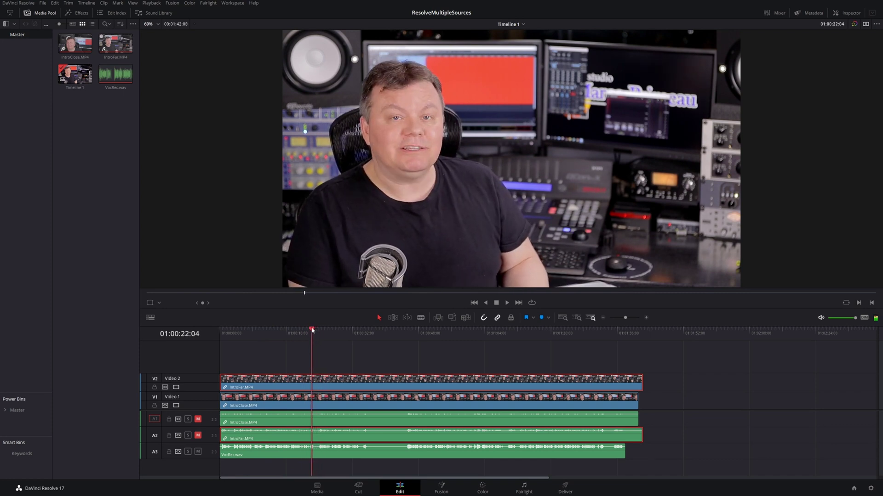
pyautogui.hotkey('ctrl', 'b')
pyautogui.moveTo(317, 381); pyautogui.dragTo(322, 383)
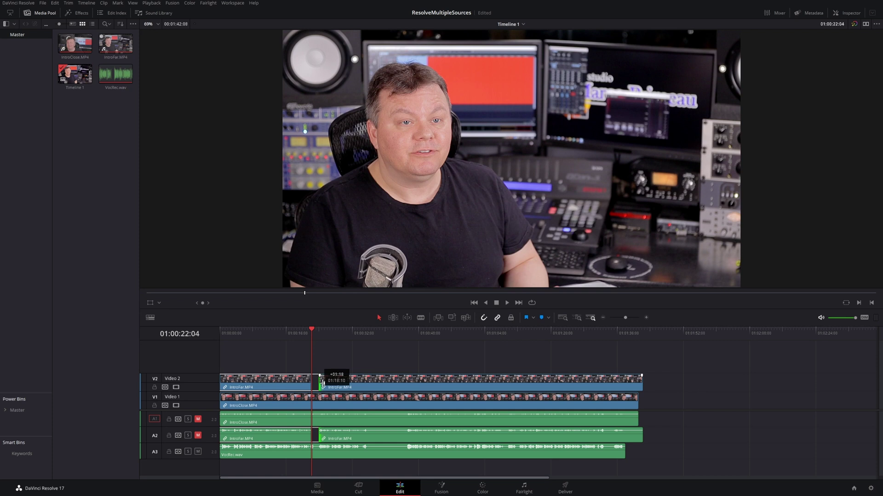
pyautogui.moveTo(323, 383); pyautogui.dragTo(364, 382)
pyautogui.click(292, 336)
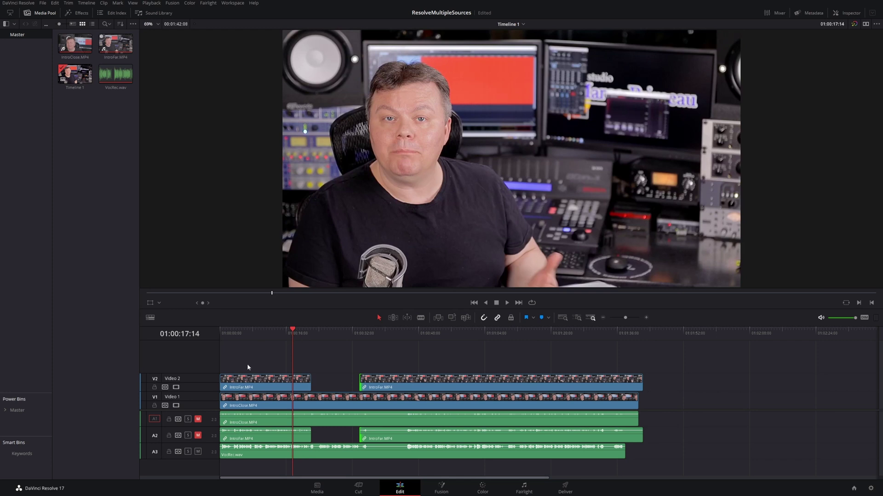
# - Play back the cut, then try and undo a slice removal
pyautogui.press('space')
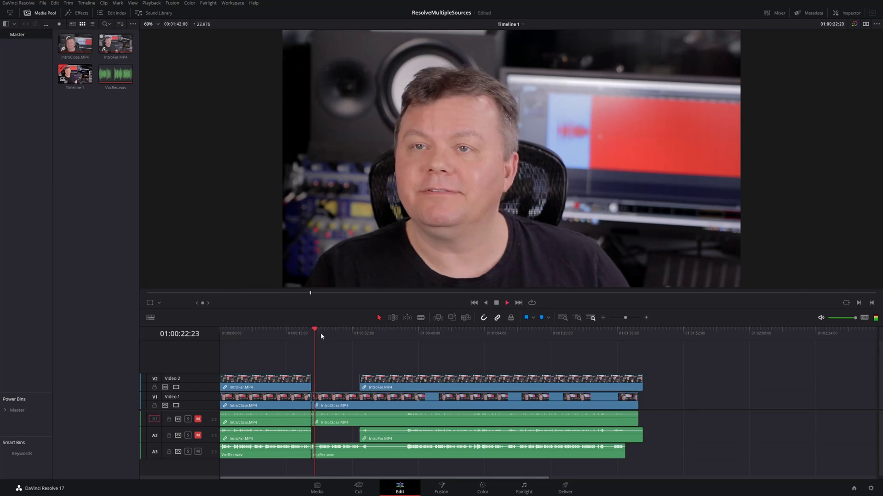
pyautogui.press('space')
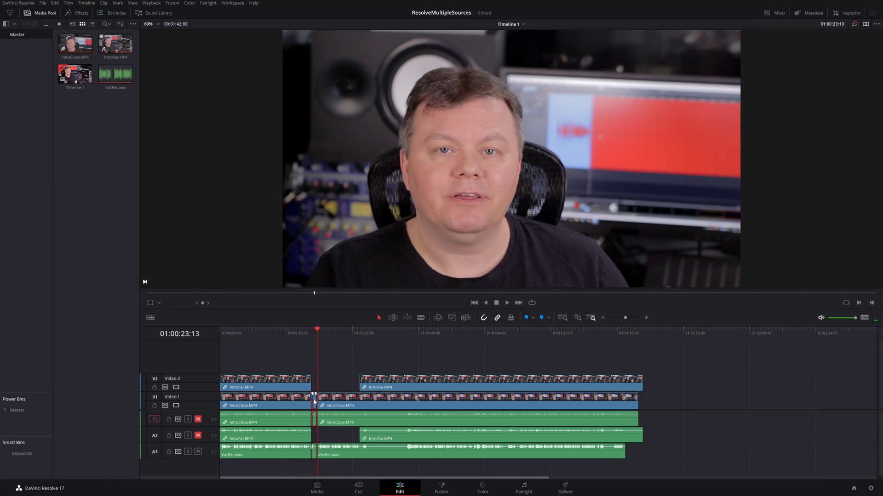
pyautogui.press('Delete')
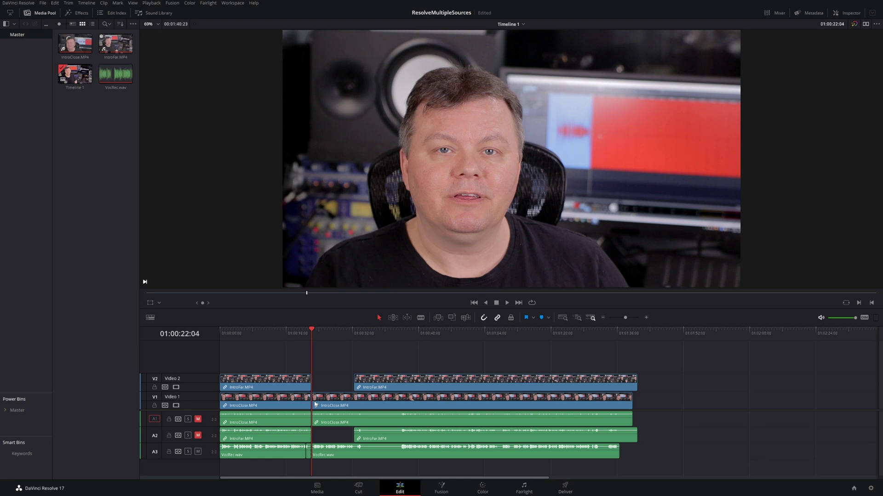
pyautogui.hotkey('ctrl', 'z')
# - Zoom in, delete the slice near the playhead and trim the wide clip's end back
pyautogui.click(646, 317)
pyautogui.click(645, 318)
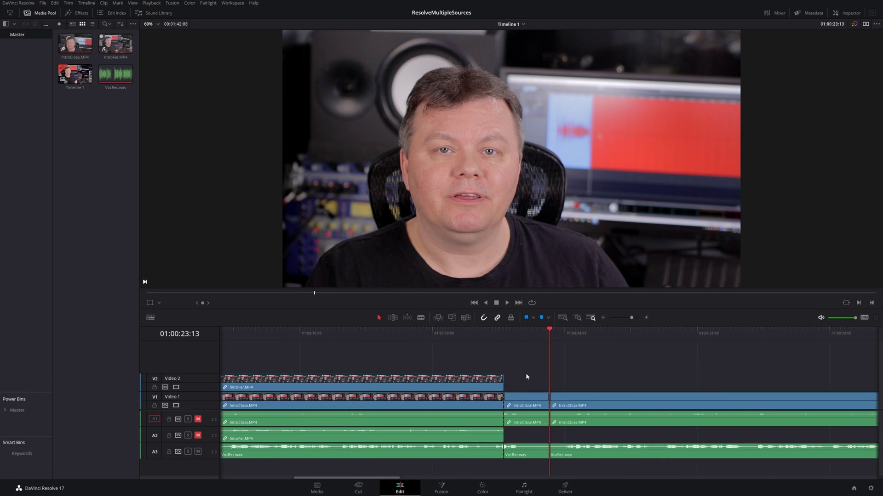
pyautogui.click(528, 400)
pyautogui.press('Delete')
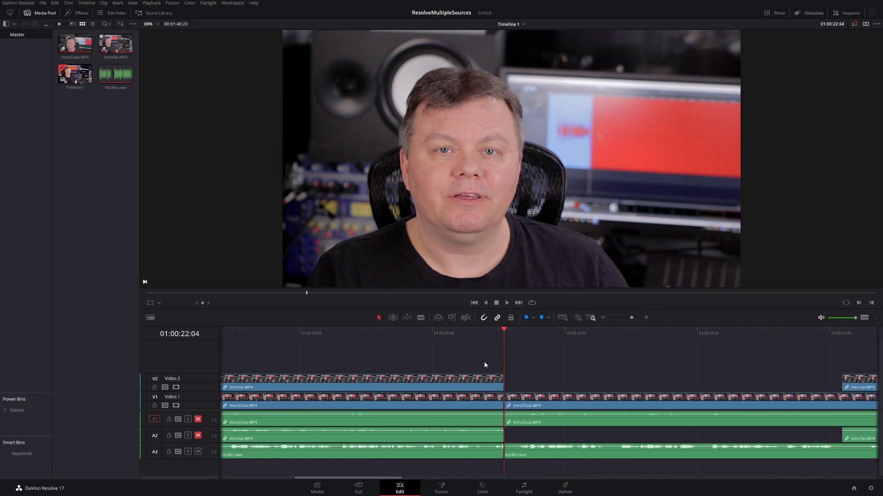
pyautogui.click(495, 382)
pyautogui.moveTo(495, 382); pyautogui.dragTo(486, 381)
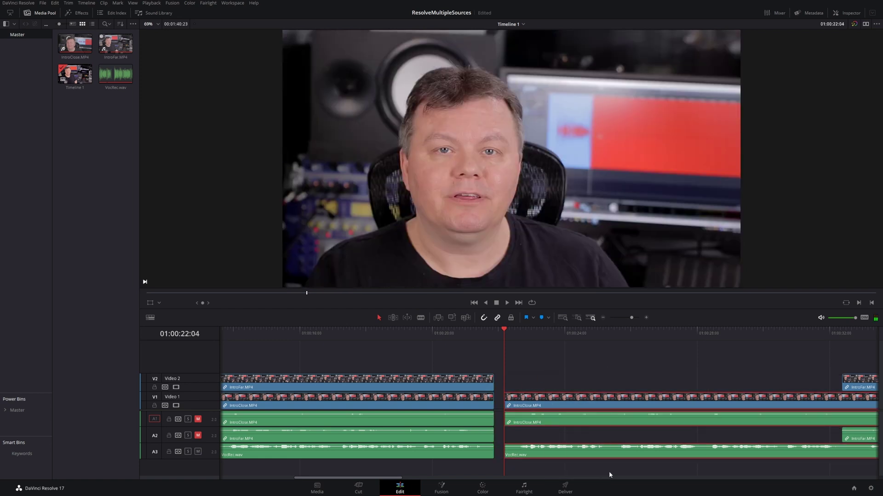
# - Nudge the five right-hand clips 8 frames later, then 10 earlier, and replay from before the cut
pyautogui.moveTo(810, 343); pyautogui.dragTo(818, 455)
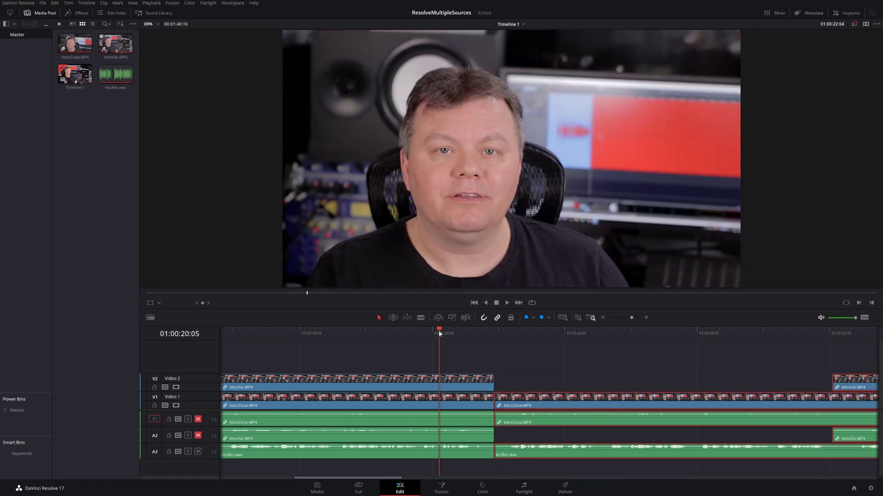
pyautogui.press('space')
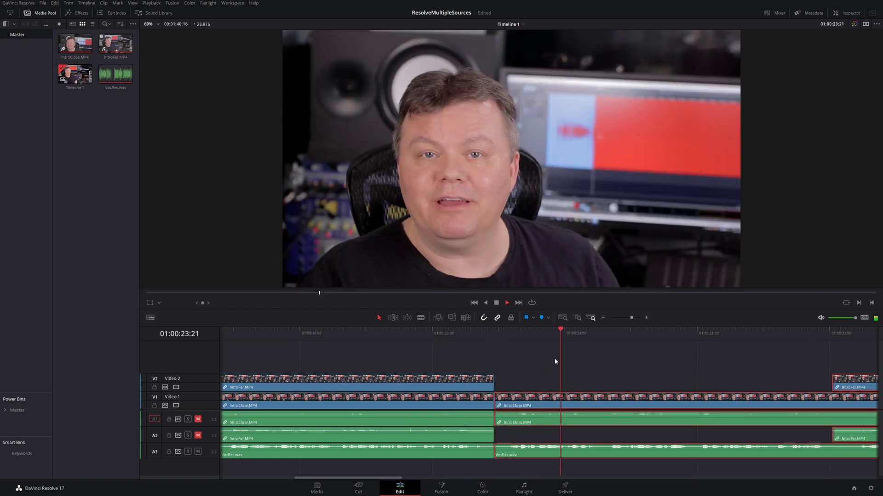
pyautogui.press('space')
pyautogui.moveTo(497, 399); pyautogui.dragTo(508, 401)
pyautogui.moveTo(652, 367); pyautogui.dragTo(840, 454)
pyautogui.click(440, 341)
pyautogui.press('space')
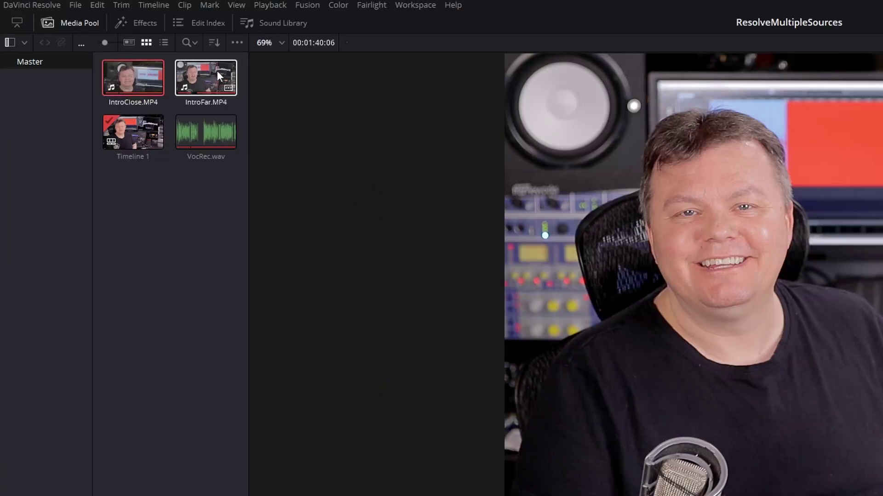
# - Select IntroFar.MP4 with VocRec.wav and start a New Multicam Clip from them
pyautogui.keyDown('super'); pyautogui.click(216, 74); pyautogui.keyUp('super')
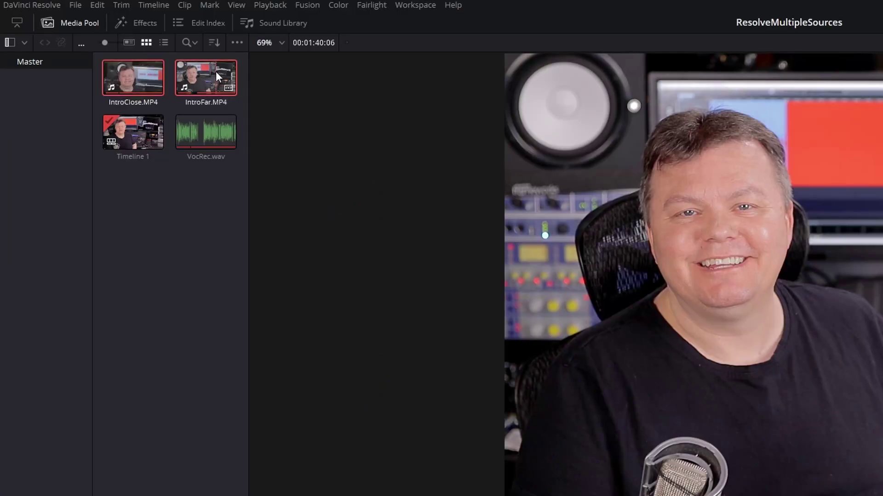
pyautogui.rightClick(208, 129)
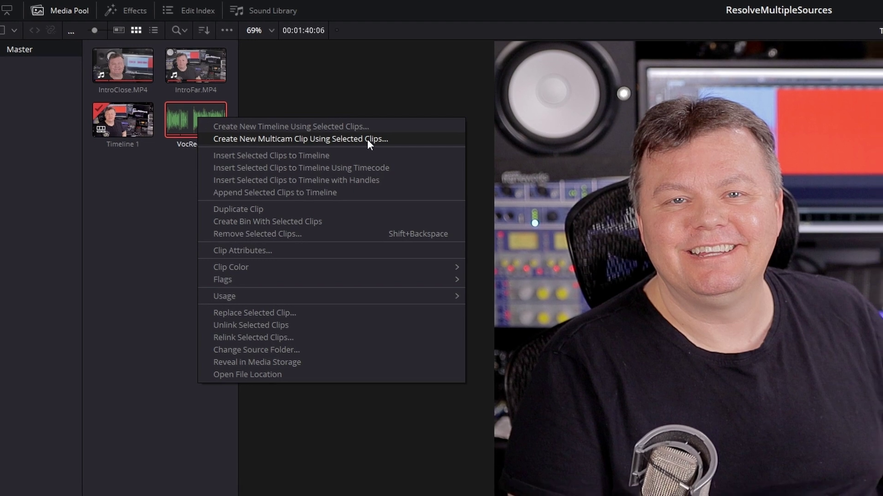
pyautogui.click(377, 151)
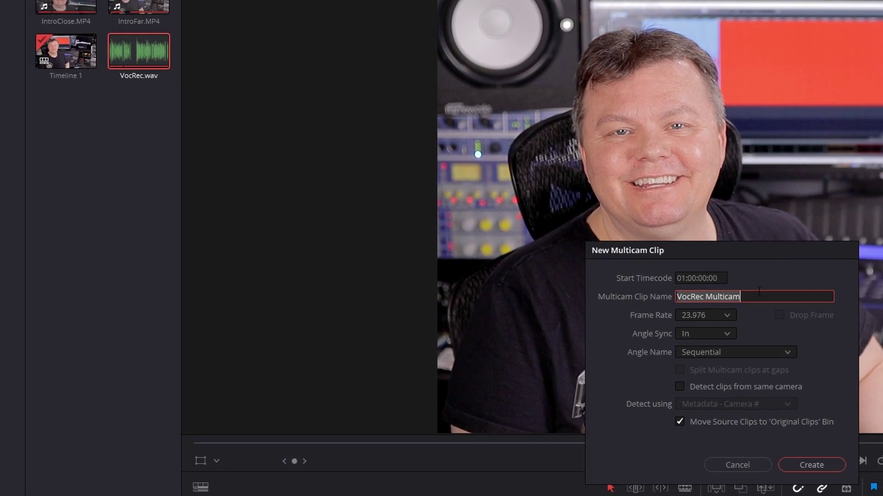
# - Name it 'VocRec Multicam', sync angles by Sound, keep source clips in place, and create it
pyautogui.click(760, 293)
pyautogui.click(713, 334)
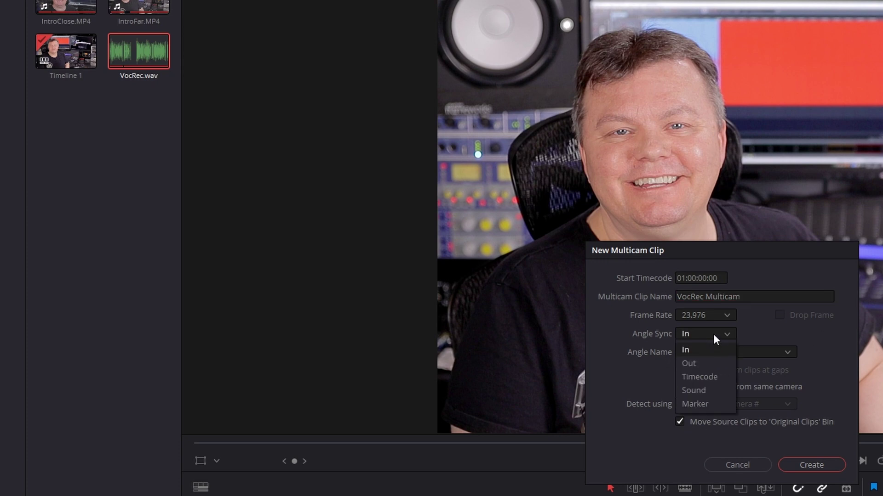
pyautogui.click(703, 390)
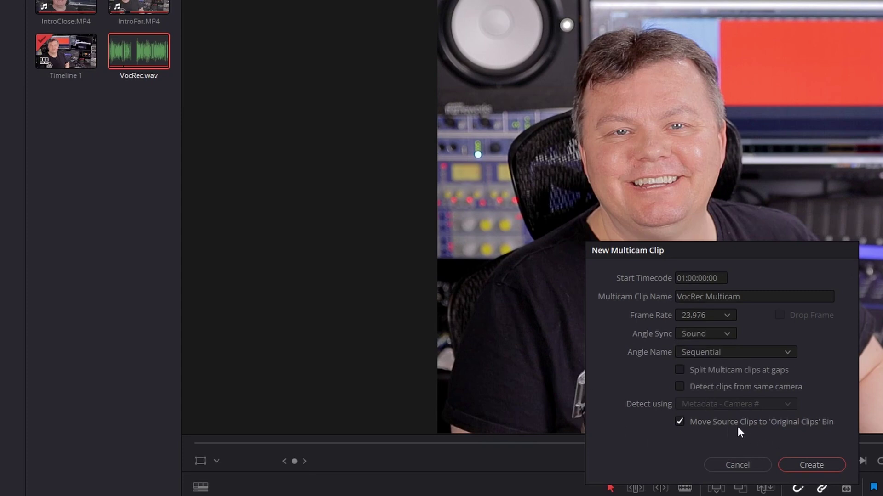
pyautogui.click(683, 424)
pyautogui.click(811, 465)
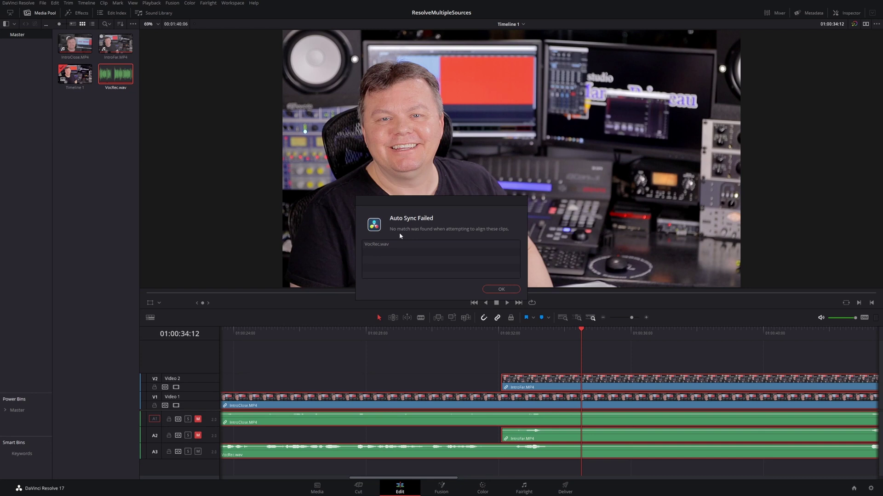
# - Dismiss the Auto Sync Failed notice and open VocRec Multicam via Open in Timeline
pyautogui.click(501, 289)
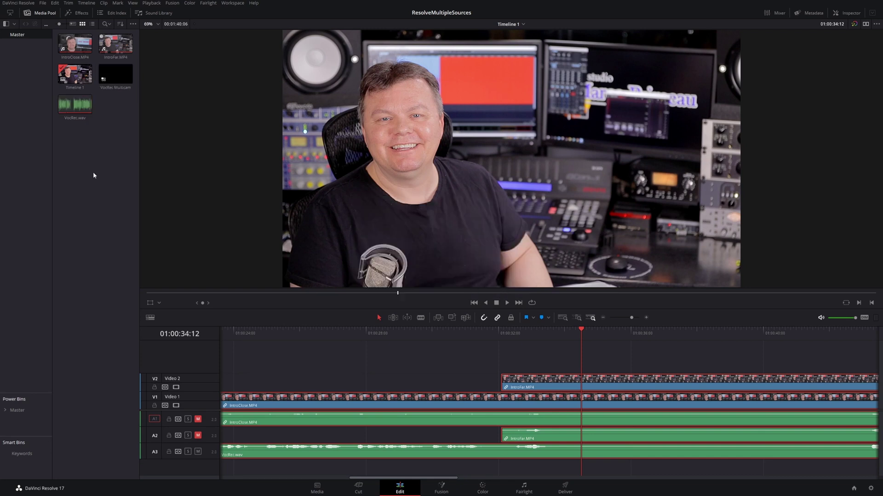
pyautogui.click(117, 79)
pyautogui.rightClick(117, 79)
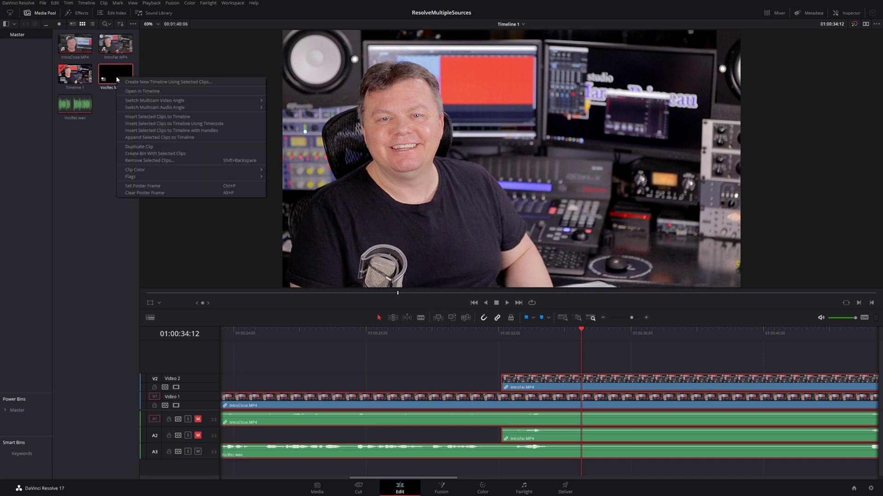
pyautogui.click(158, 94)
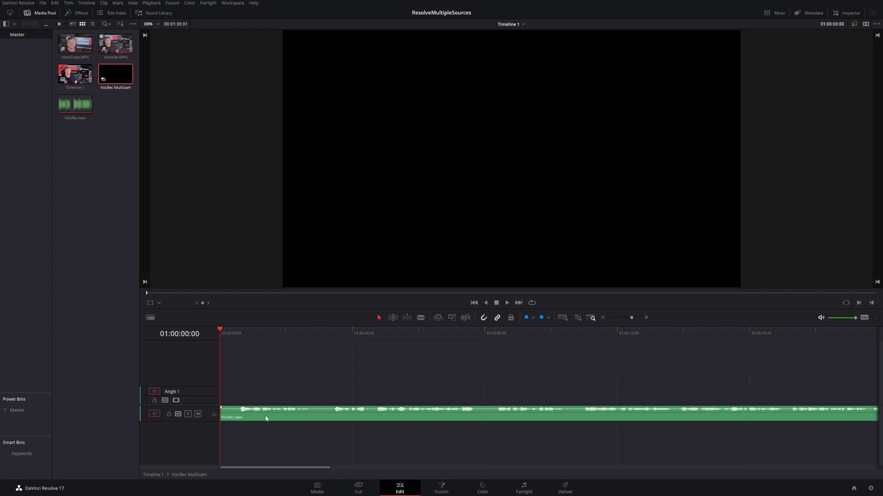
# - Move VocRec.wav down and place IntroClose.MP4 and IntroFar.MP4 on angle tracks above it
pyautogui.moveTo(277, 416); pyautogui.dragTo(274, 462)
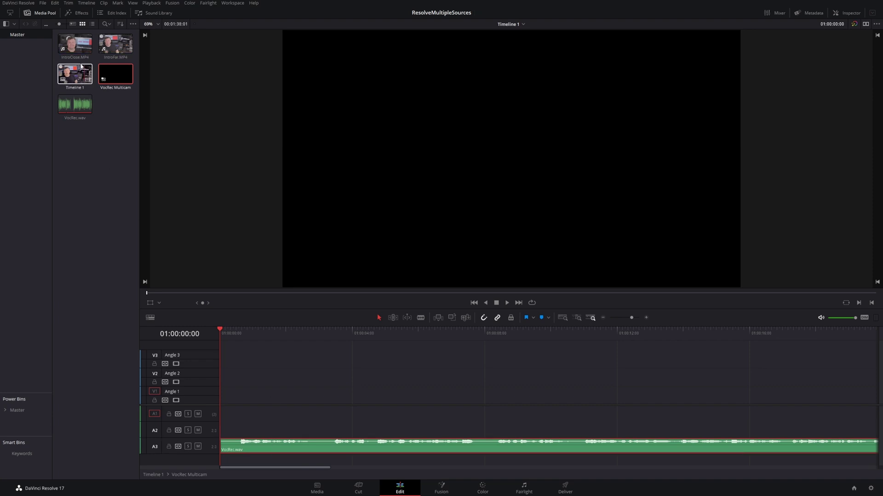
pyautogui.moveTo(75, 43); pyautogui.dragTo(223, 394)
pyautogui.moveTo(116, 44); pyautogui.dragTo(259, 376)
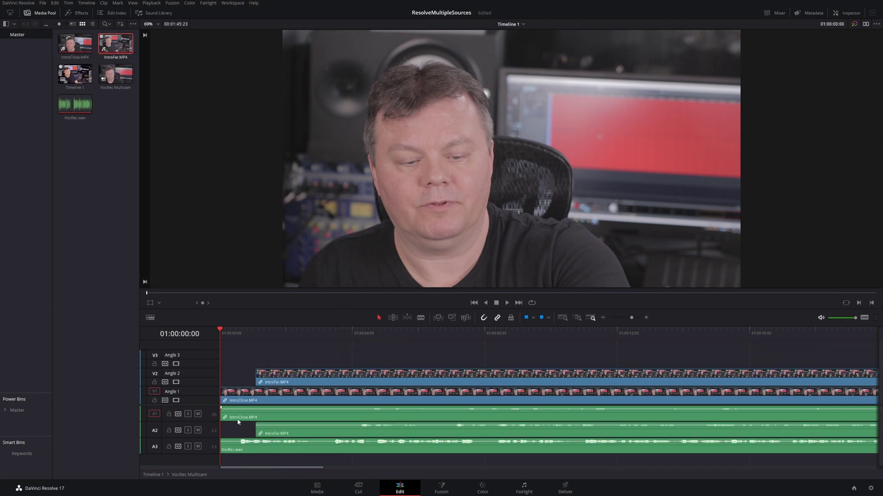
# - Select all multicam clips and Auto Align them Based On Waveform, then park at 01:00:04:00
pyautogui.click(602, 317)
pyautogui.click(603, 318)
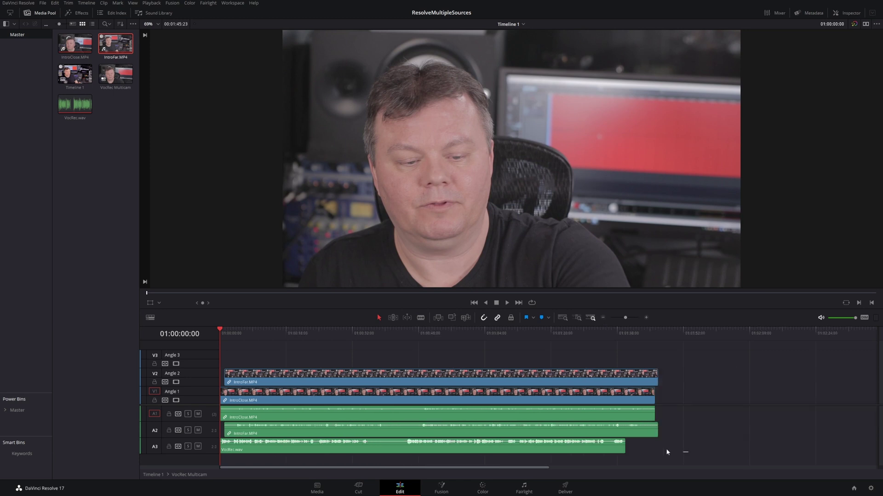
pyautogui.moveTo(667, 452); pyautogui.dragTo(593, 417)
pyautogui.rightClick(595, 418)
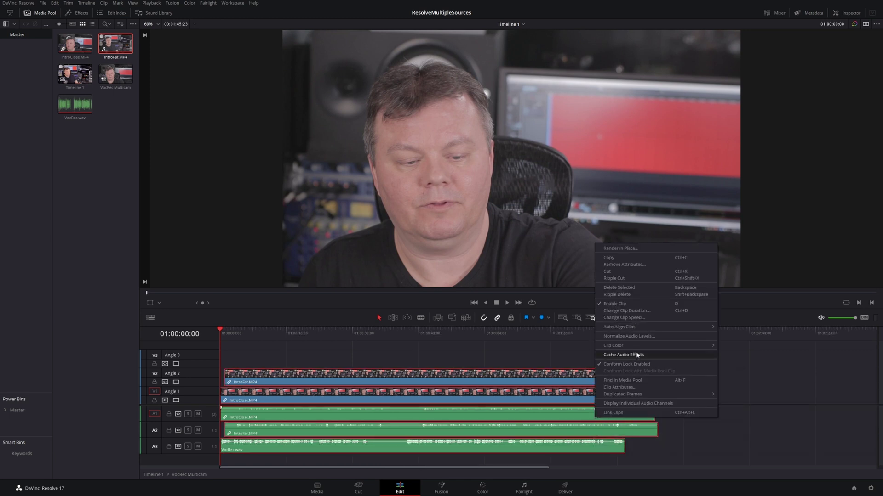
pyautogui.moveTo(693, 327)
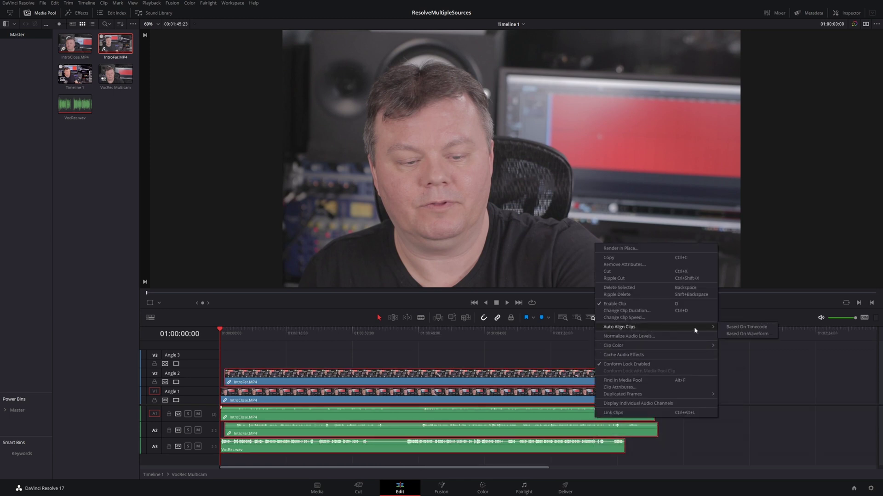
pyautogui.click(759, 334)
pyautogui.moveTo(225, 326); pyautogui.dragTo(237, 326)
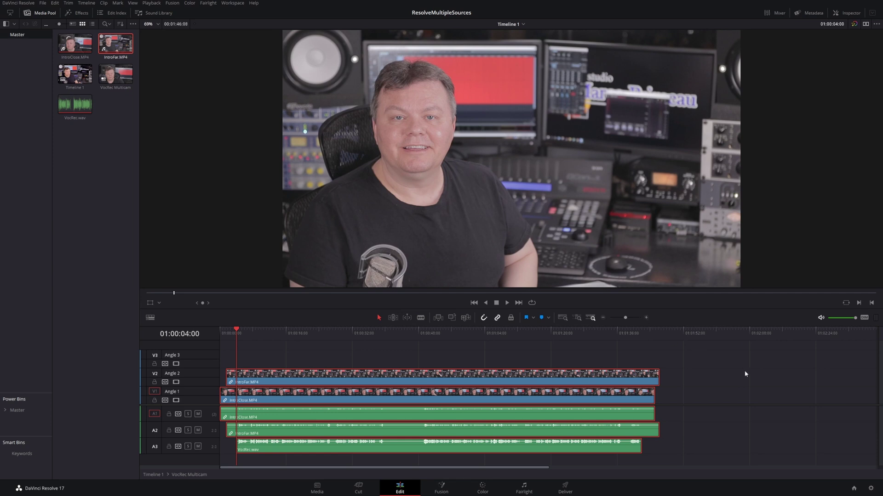
# - Split all multicam tracks at the playhead and ripple-delete the head pieces so they start at zero
pyautogui.press('space')
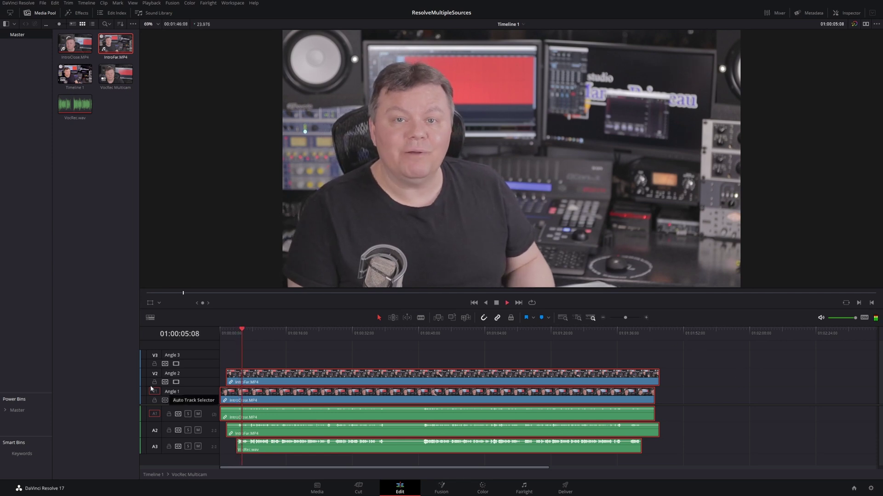
pyautogui.press('space')
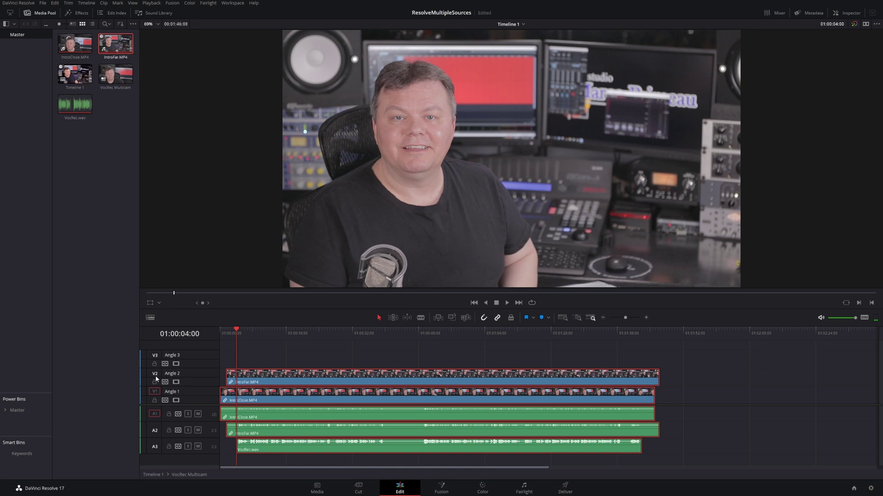
pyautogui.hotkey('ctrl', 'b')
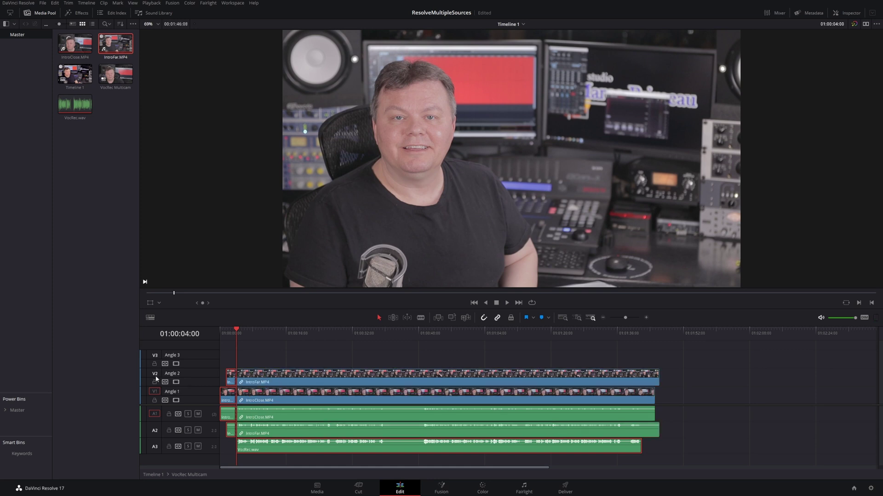
pyautogui.moveTo(223, 355); pyautogui.dragTo(230, 436)
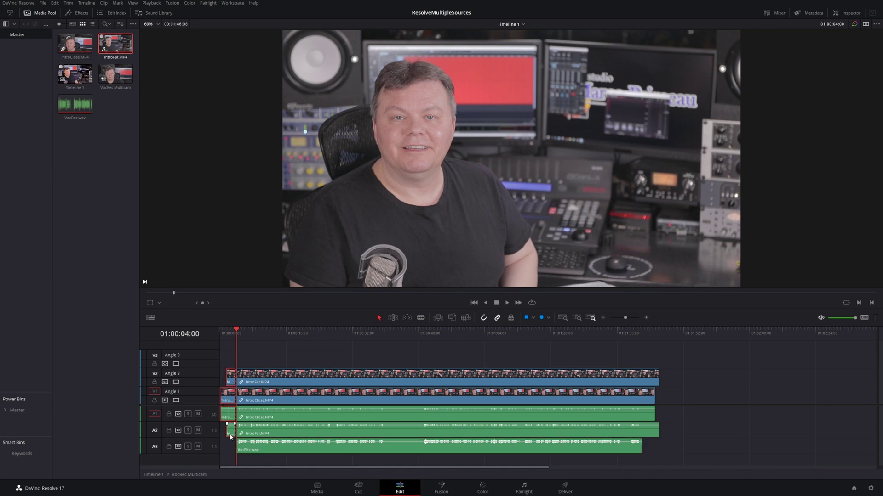
pyautogui.press('Delete')
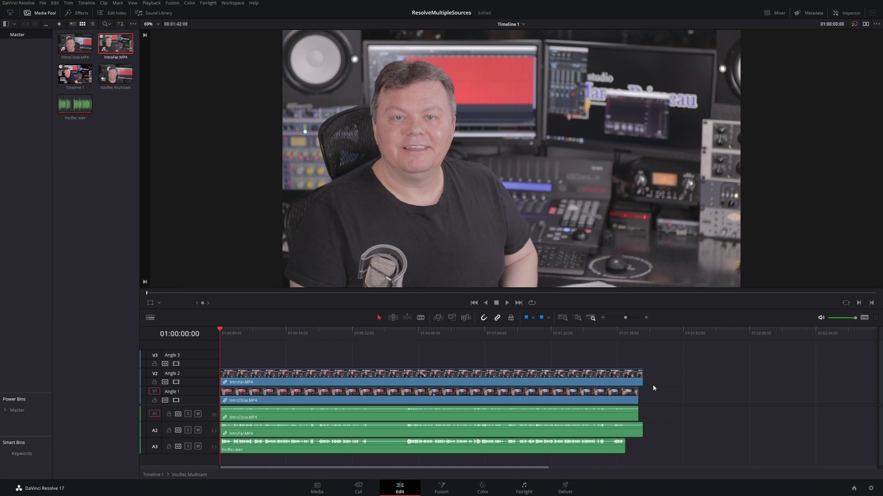
# - Split all tracks at 01:01:38:01 and delete the tail pieces after it
pyautogui.click(625, 339)
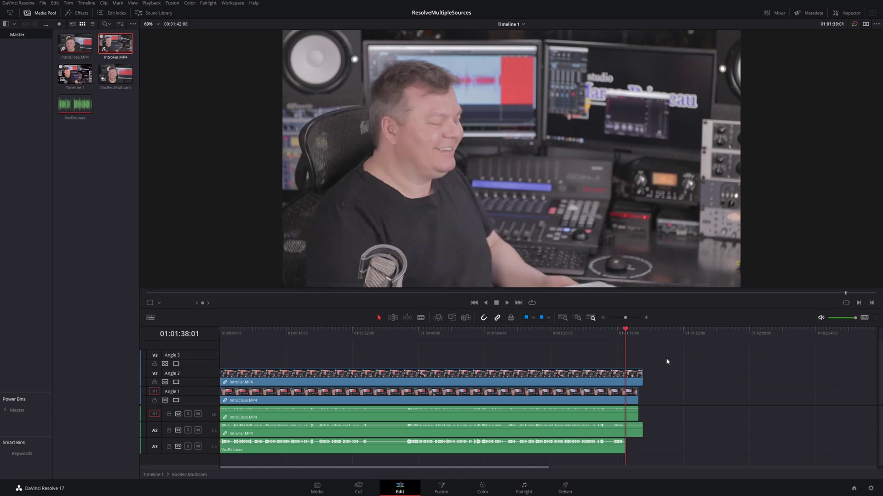
pyautogui.hotkey('ctrl', 'b')
pyautogui.moveTo(662, 360); pyautogui.dragTo(633, 438)
pyautogui.press('Delete')
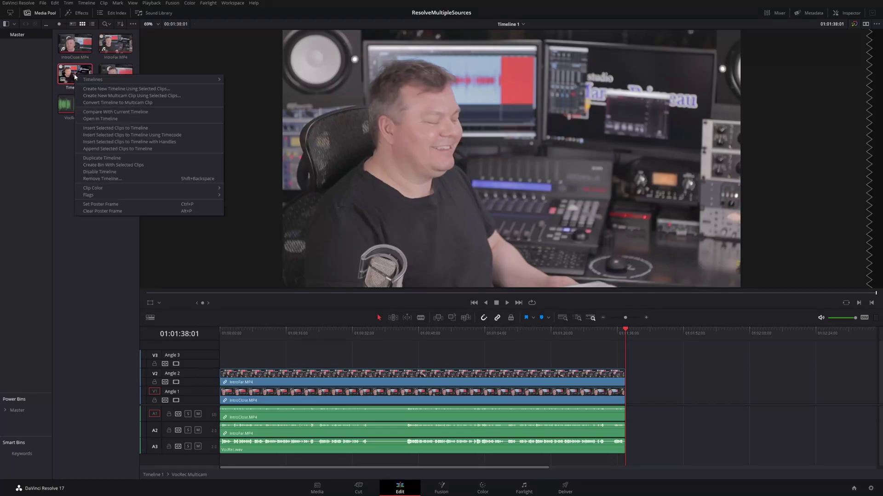
# - Reopen Timeline 1 and place VocRec Multicam on V1/A1 after the existing wide/close edit
pyautogui.click(104, 118)
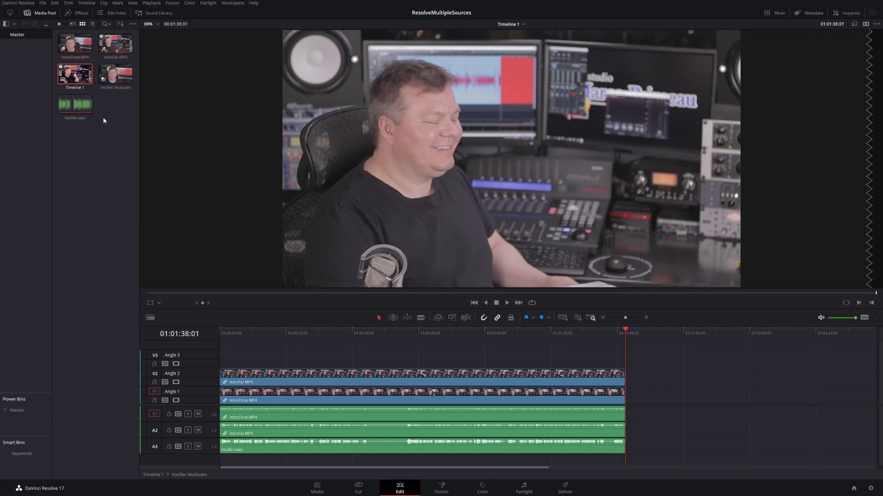
pyautogui.click(563, 317)
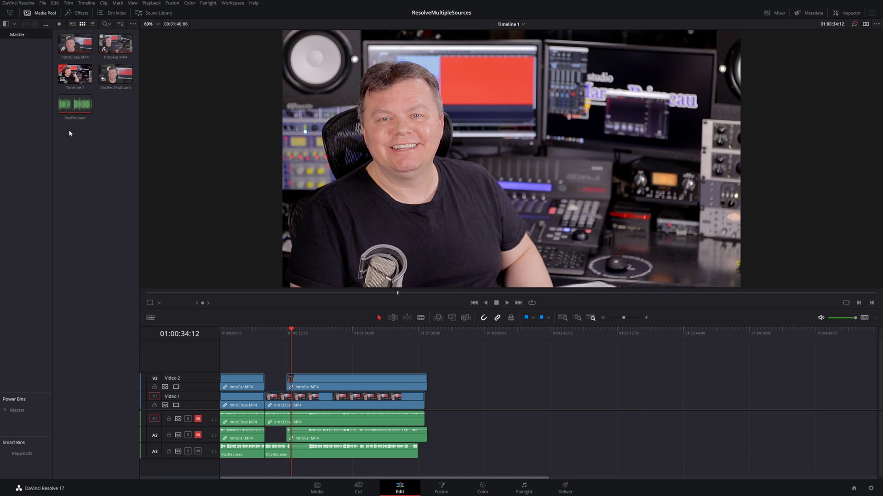
pyautogui.click(115, 80)
pyautogui.moveTo(115, 80); pyautogui.dragTo(490, 398)
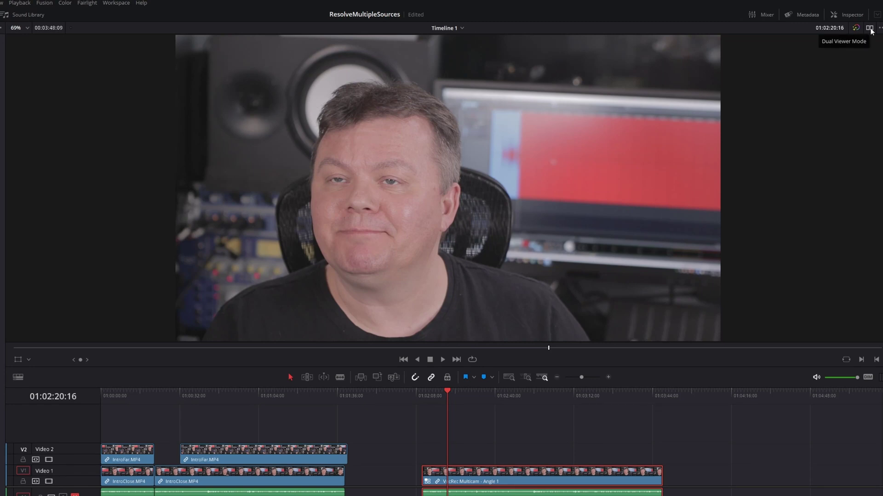
# - Turn on Dual Viewer Mode and set the source viewer to Multicam to show Angles 1–3
pyautogui.click(869, 28)
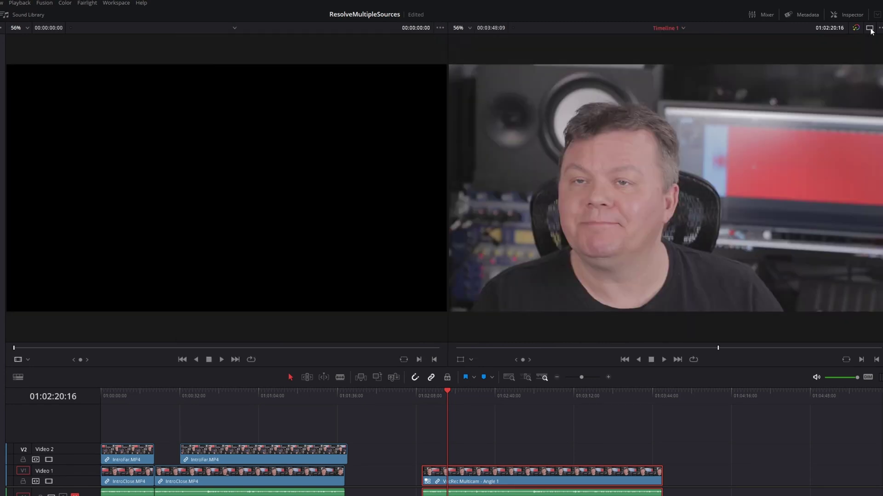
pyautogui.click(28, 360)
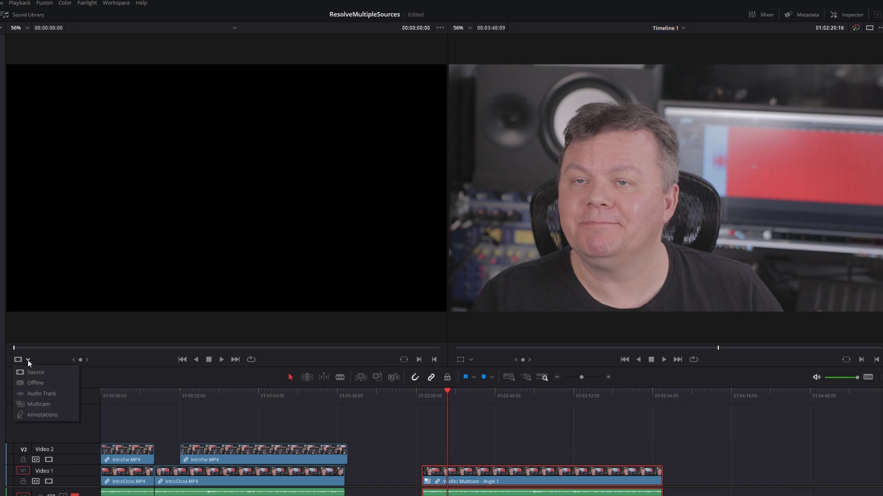
pyautogui.click(37, 404)
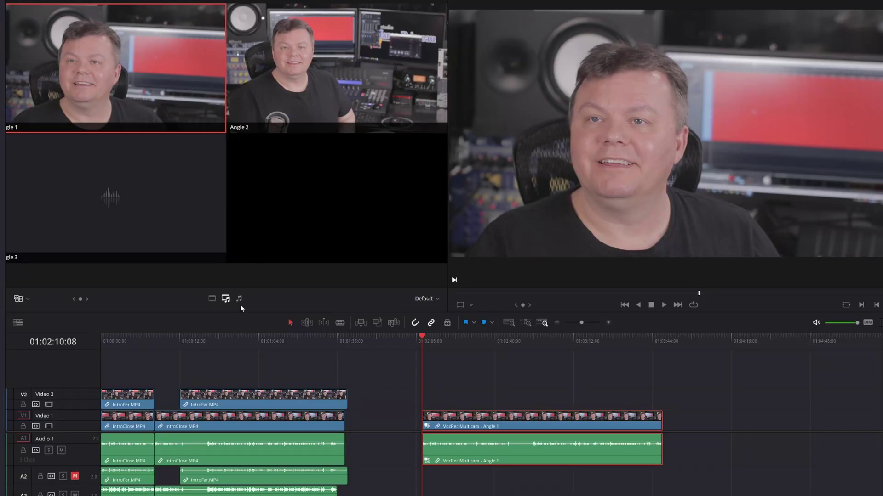
# - Switch only the multicam clip's audio to Angle 3, keeping Angle 1 picture, then reselect the switch mode
pyautogui.click(239, 299)
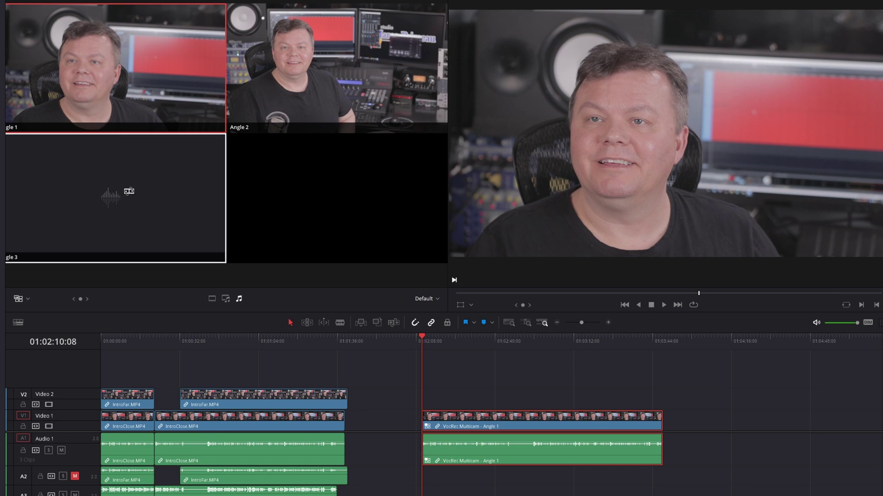
pyautogui.click(116, 199)
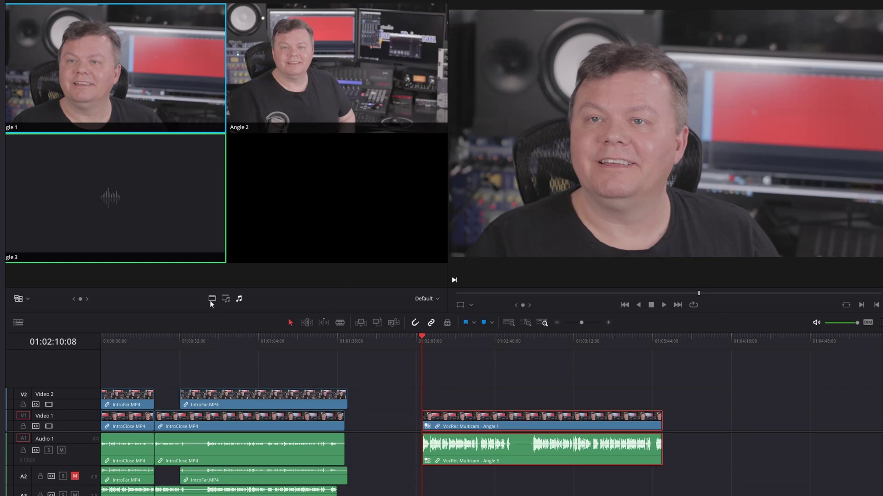
pyautogui.click(211, 301)
# - Cut the timeline multicam clip to Angle 2 with the 2 key during playback
pyautogui.press('space')
pyautogui.press('2')
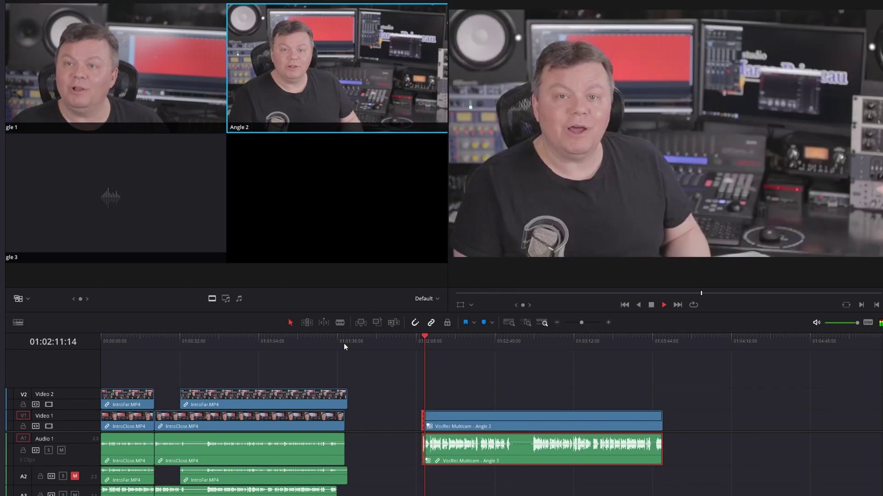
pyautogui.press('space')
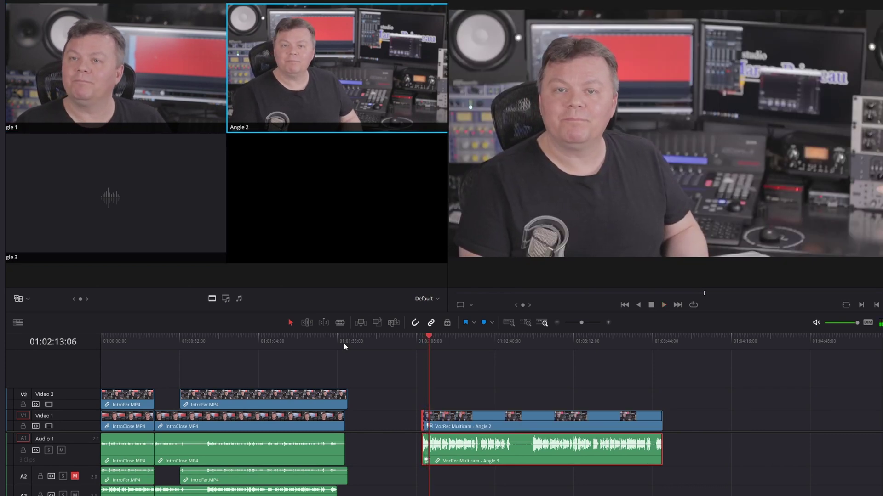
# - Undo the stray cut at 01:02:11:04 so Angle 2 runs unbroken from the clip start
pyautogui.click(423, 338)
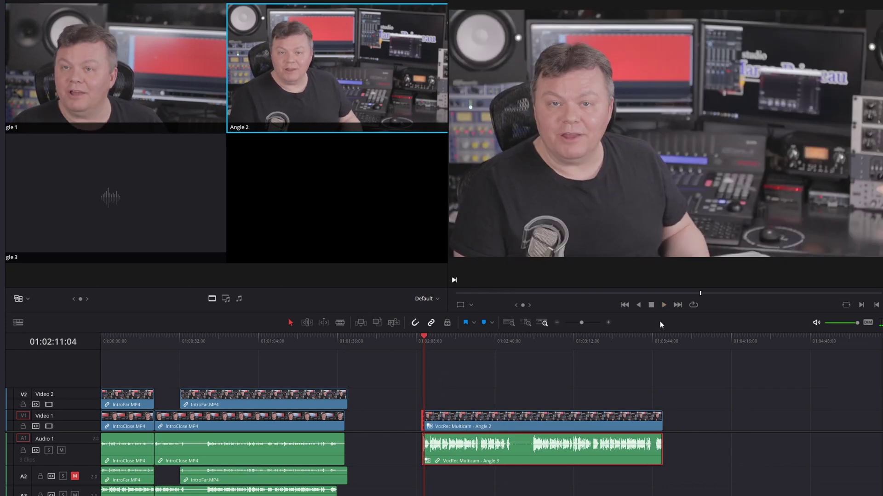
pyautogui.click(608, 323)
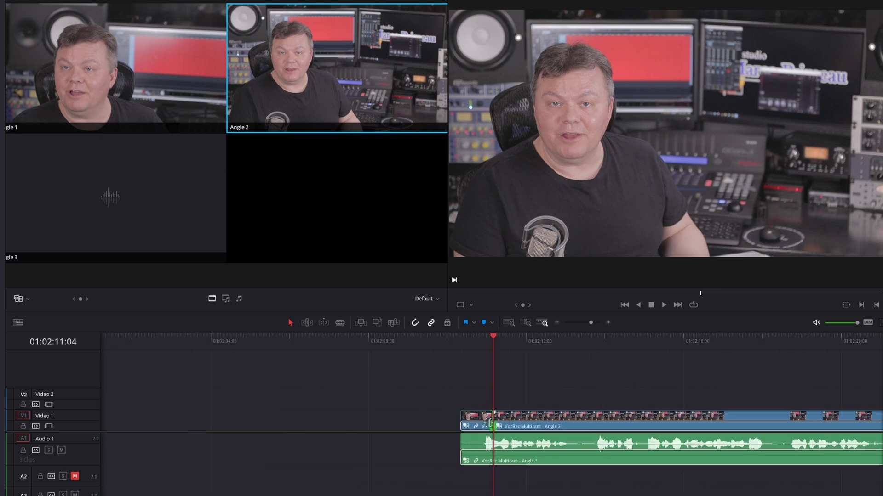
pyautogui.hotkey('ctrl', 'z')
pyautogui.click(460, 337)
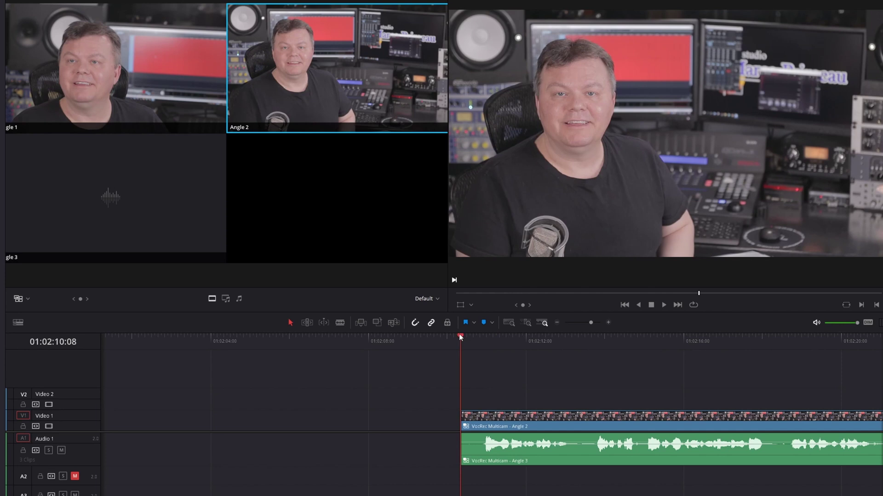
pyautogui.hscroll(5, 460, 337)
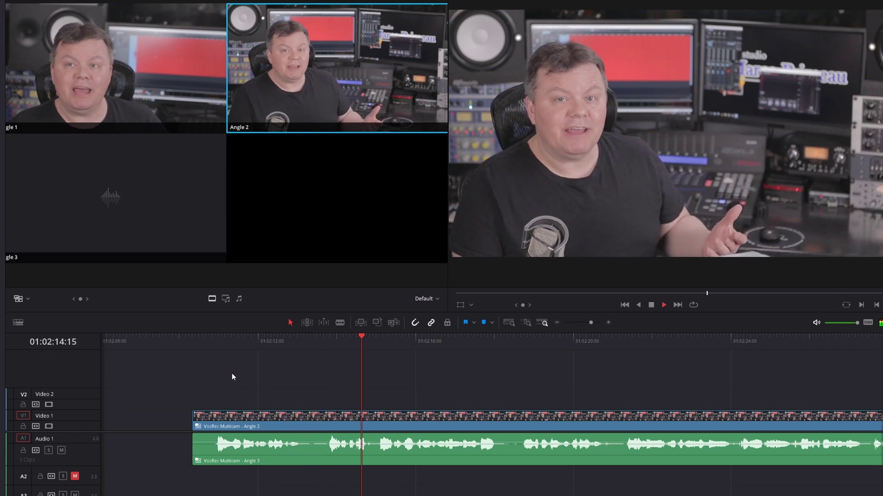
# - Live-cut during playback between Angles 1 and 2, alternating 1, 2, 1, 2, 1
pyautogui.press('1')
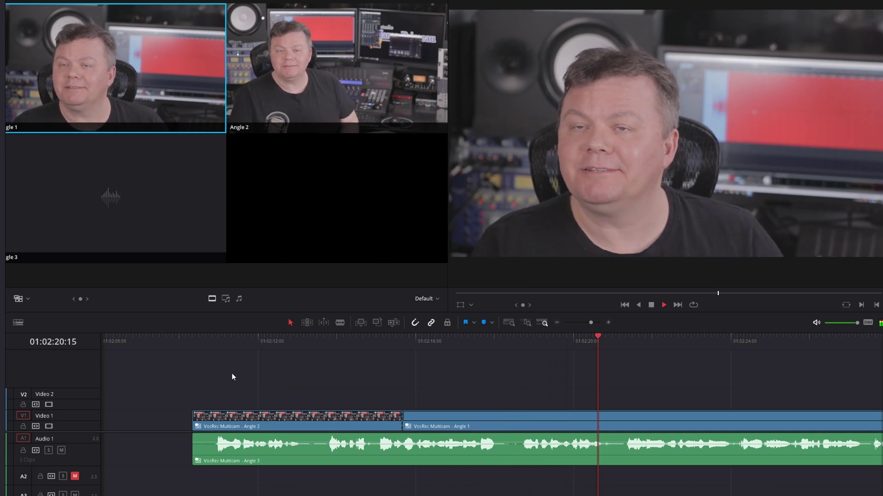
pyautogui.press('2')
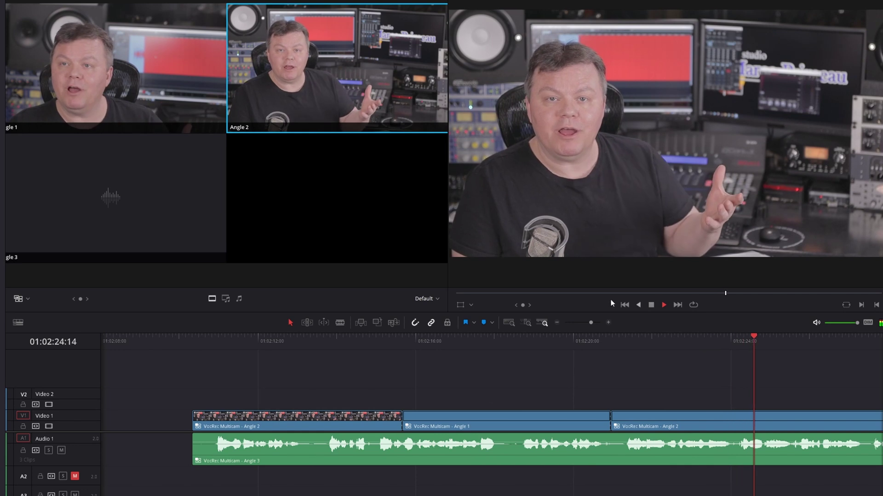
pyautogui.click(558, 322)
pyautogui.click(557, 323)
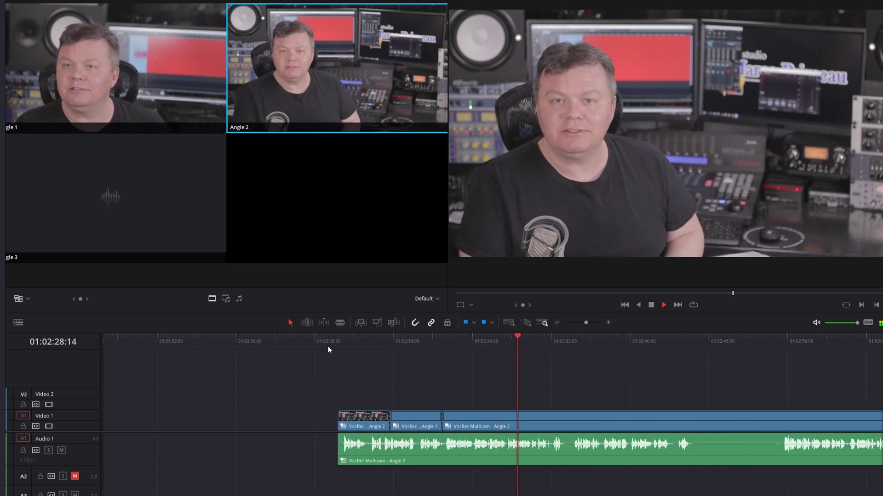
pyautogui.press('1')
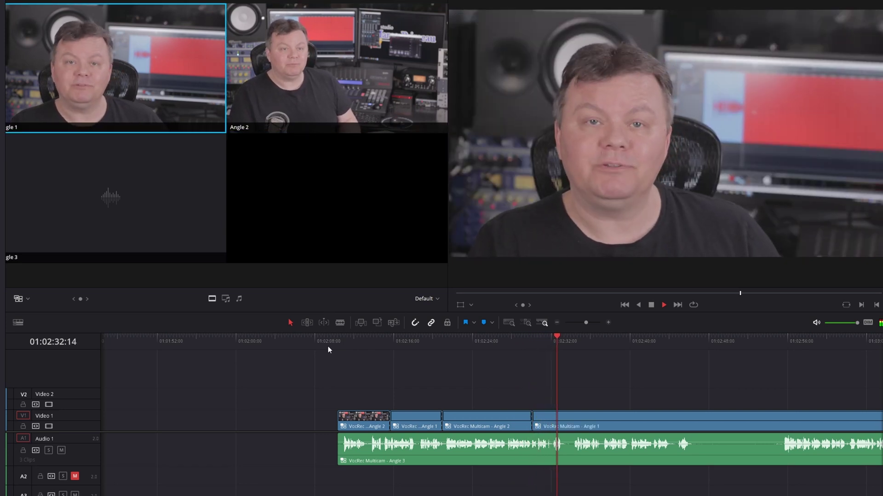
pyautogui.press('2')
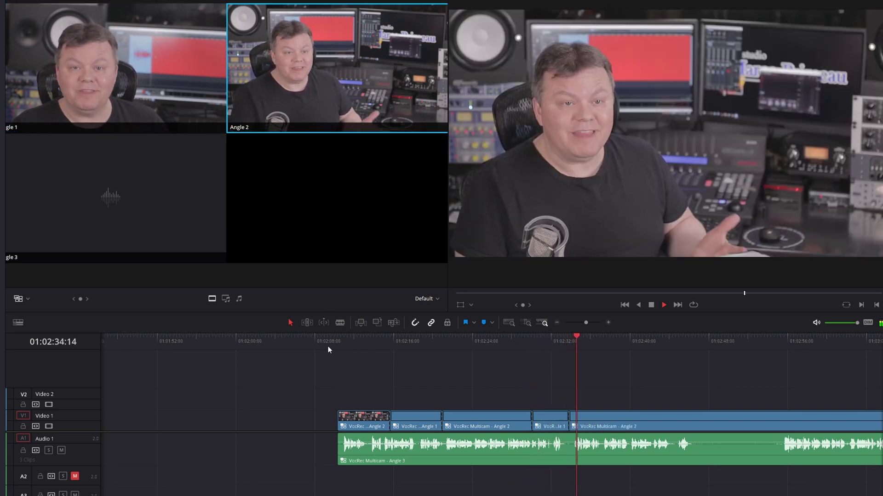
pyautogui.press('1')
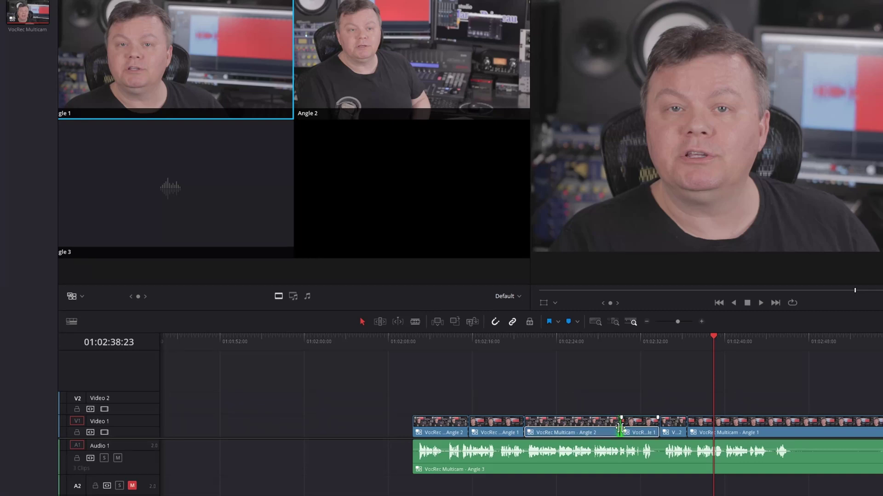
# - Roll the Angle 2/Angle 1 cut slightly earlier and move the next cut to the playhead, reviewing playback
pyautogui.moveTo(620, 429); pyautogui.dragTo(646, 425)
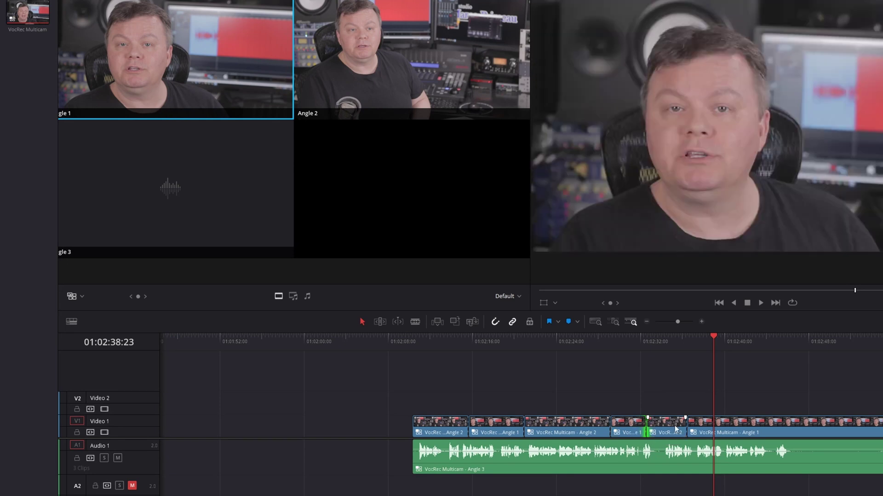
pyautogui.click(645, 340)
pyautogui.press('space')
pyautogui.click(638, 340)
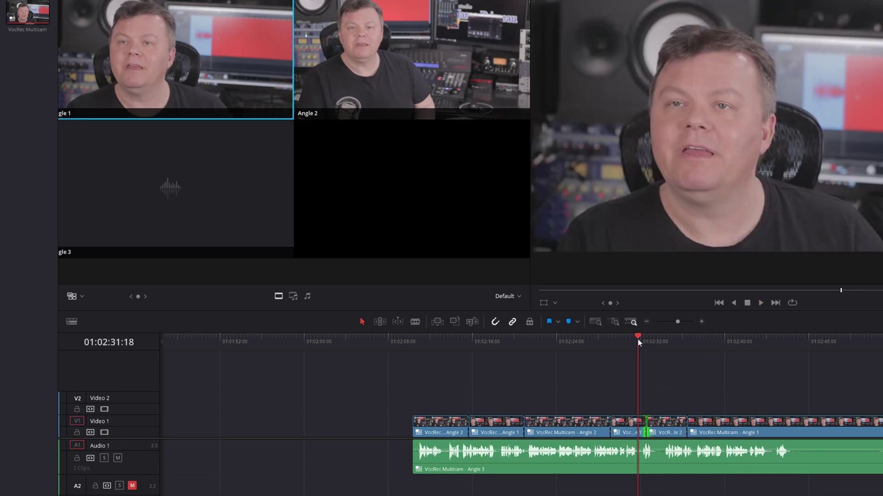
pyautogui.click(702, 322)
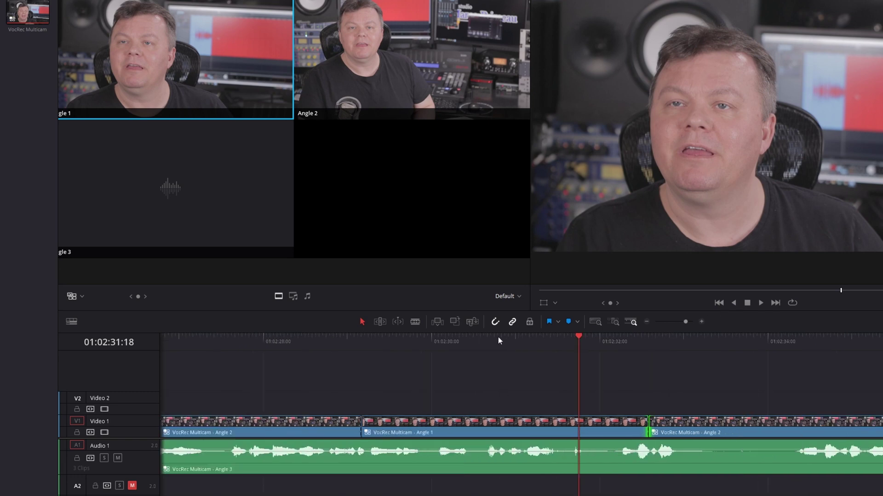
pyautogui.press('space')
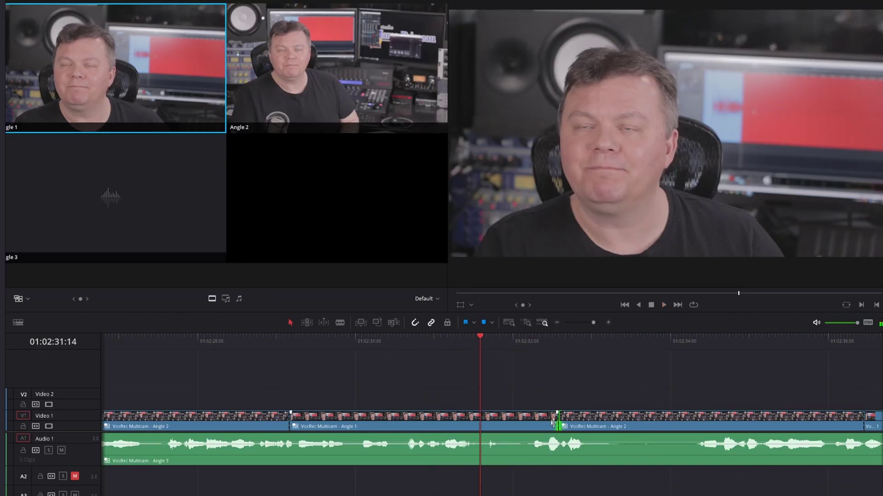
pyautogui.moveTo(553, 423); pyautogui.dragTo(480, 423)
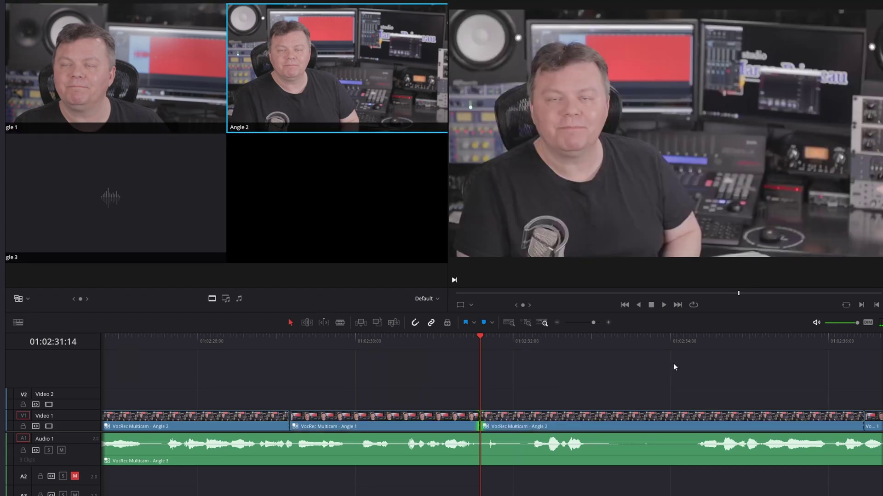
# - Blade picture and audio at both ends of the pause and ripple-delete it
pyautogui.click(697, 336)
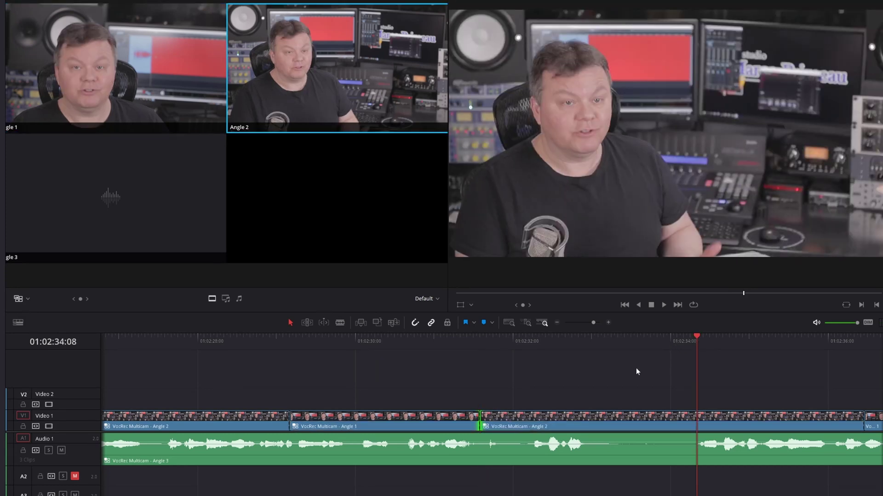
pyautogui.hotkey('ctrl', 'b')
pyautogui.click(479, 341)
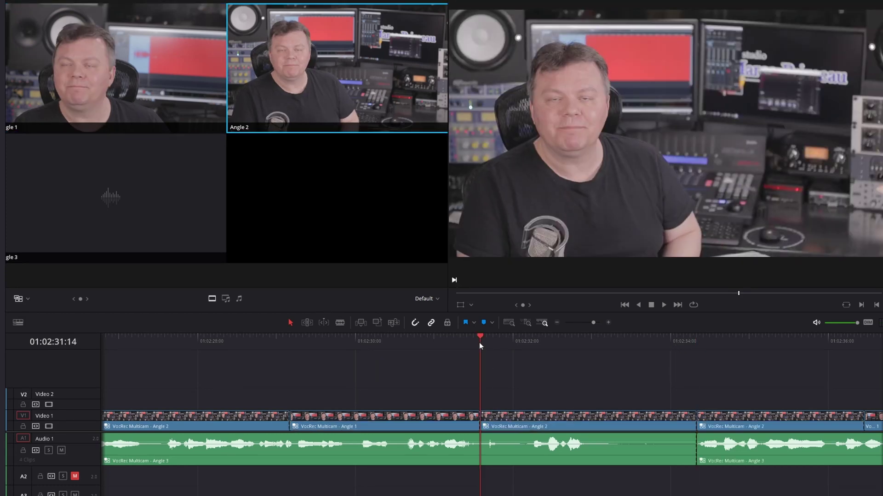
pyautogui.hotkey('ctrl', 'b')
pyautogui.click(578, 460)
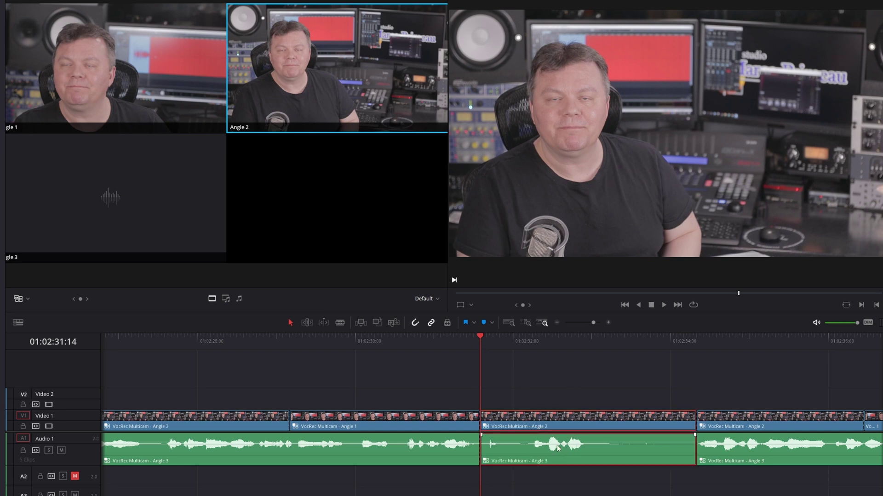
pyautogui.press('Delete')
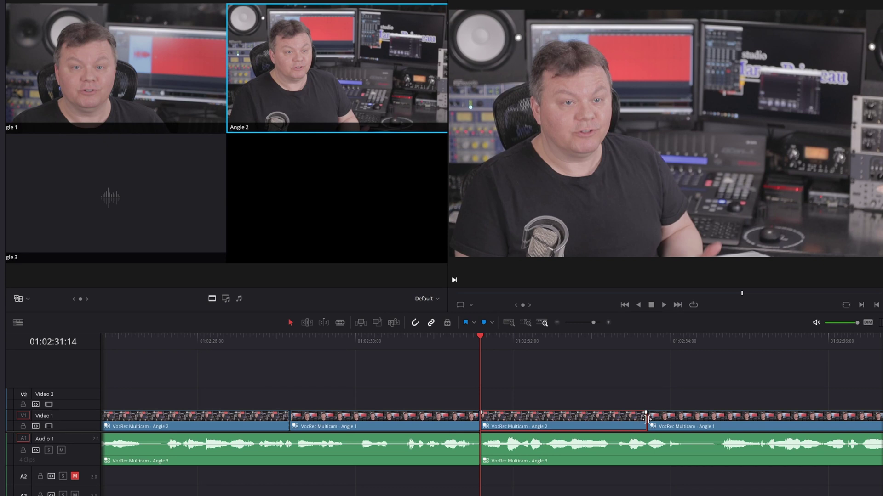
# - Roll the cuts to the playhead so Angle 2 runs straight into Angle 1, then play back
pyautogui.moveTo(646, 420); pyautogui.dragTo(480, 419)
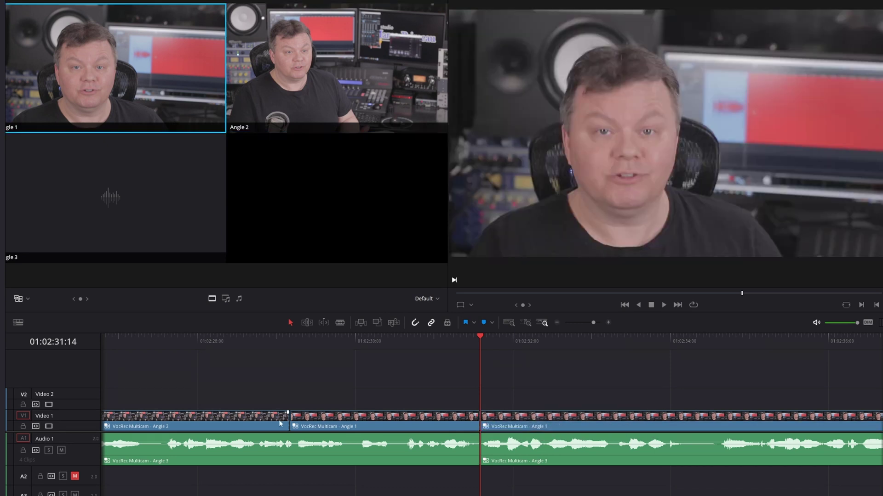
pyautogui.moveTo(288, 417); pyautogui.dragTo(480, 417)
pyautogui.click(147, 336)
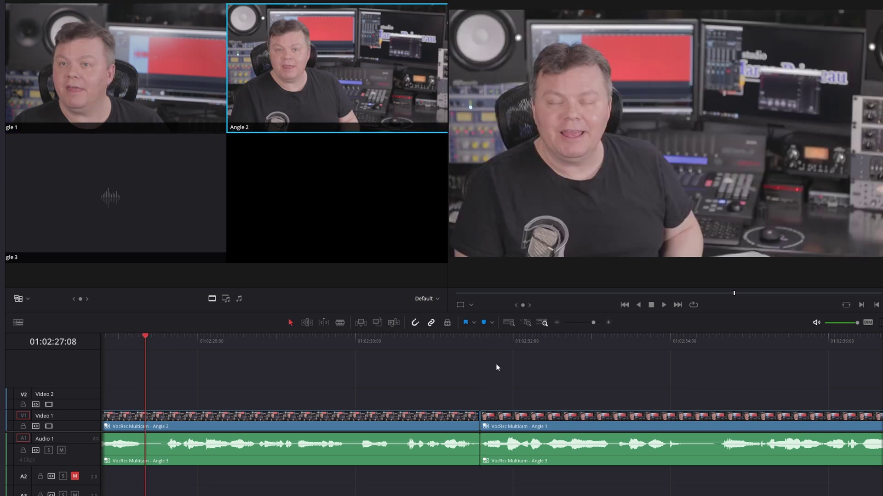
pyautogui.press('space')
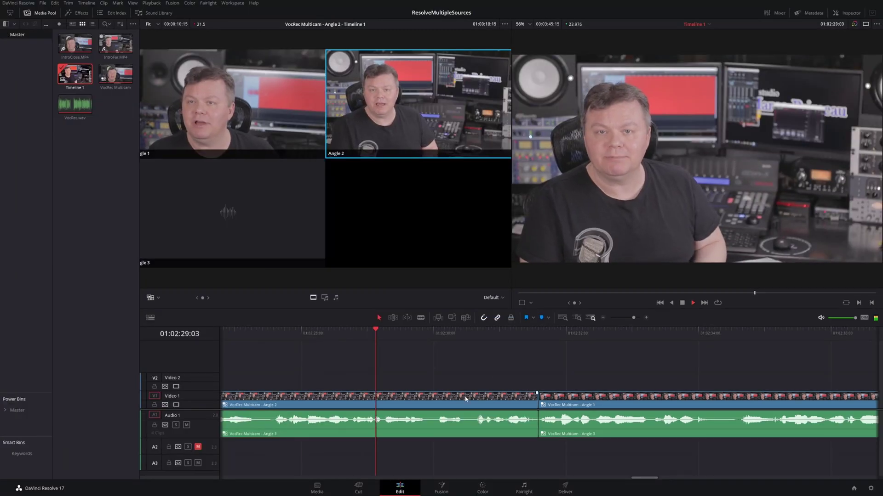